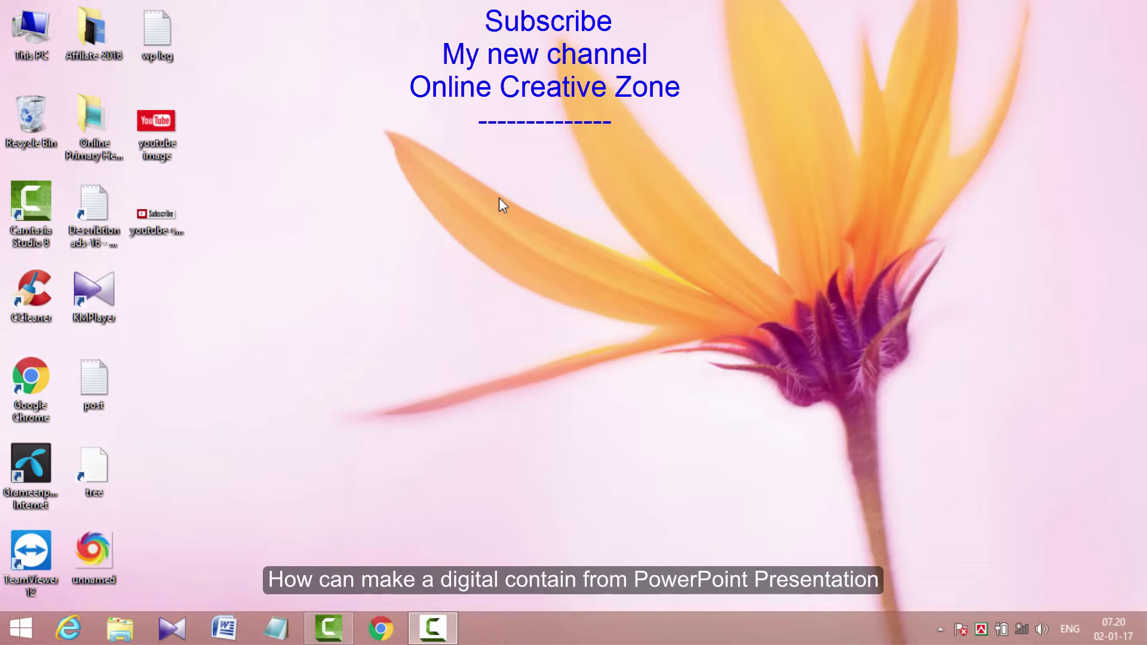
# Step: Create a new folder on the desktop and rename it 'Class-9_A'
pyautogui.rightClick(515, 155)
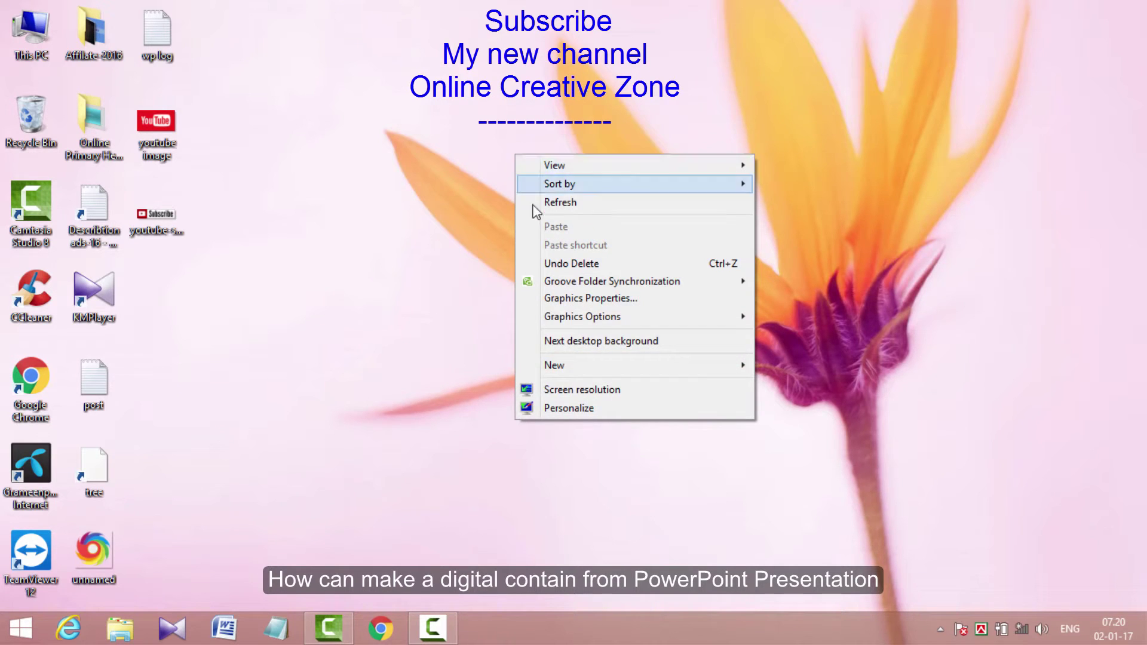
pyautogui.moveTo(554, 364)
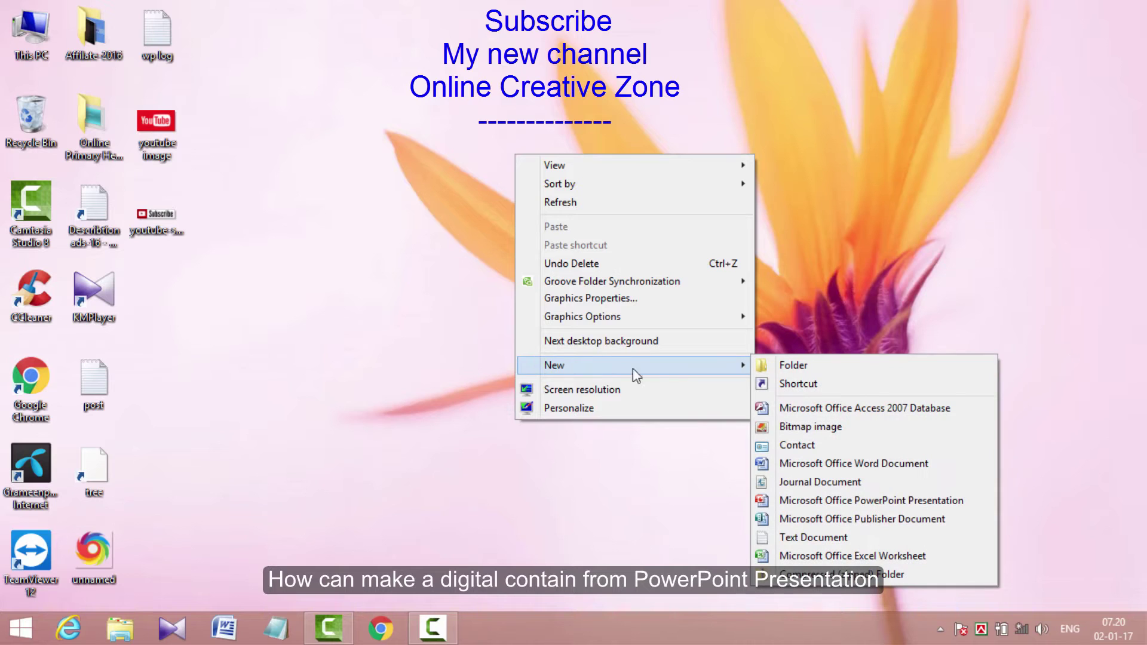
pyautogui.click(793, 366)
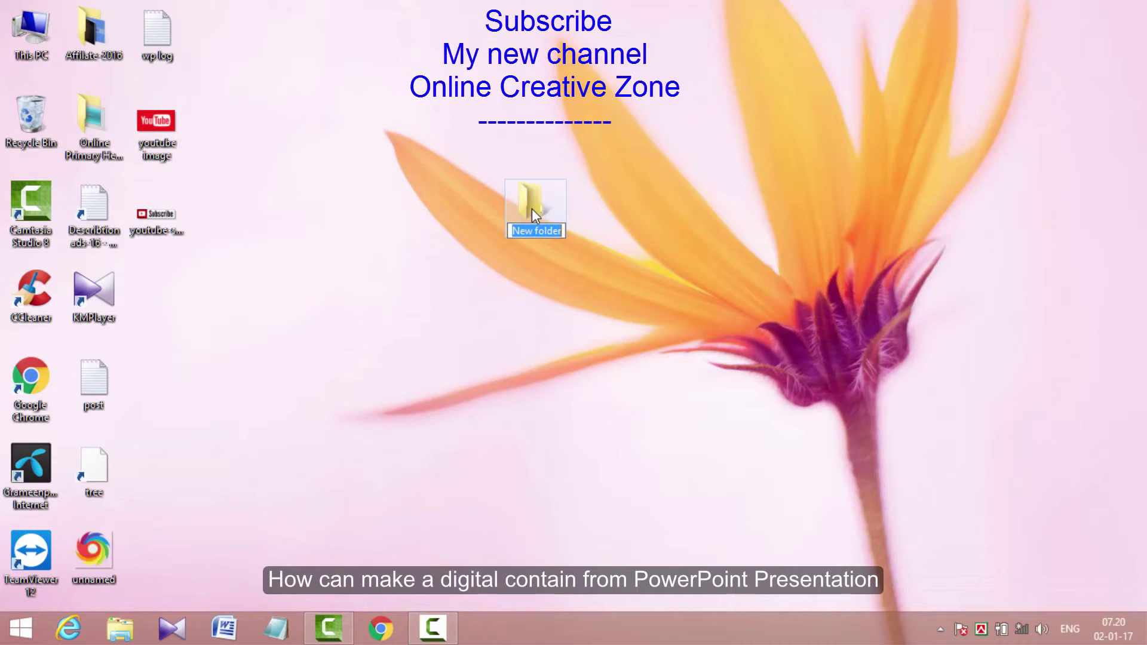
pyautogui.rightClick(532, 209)
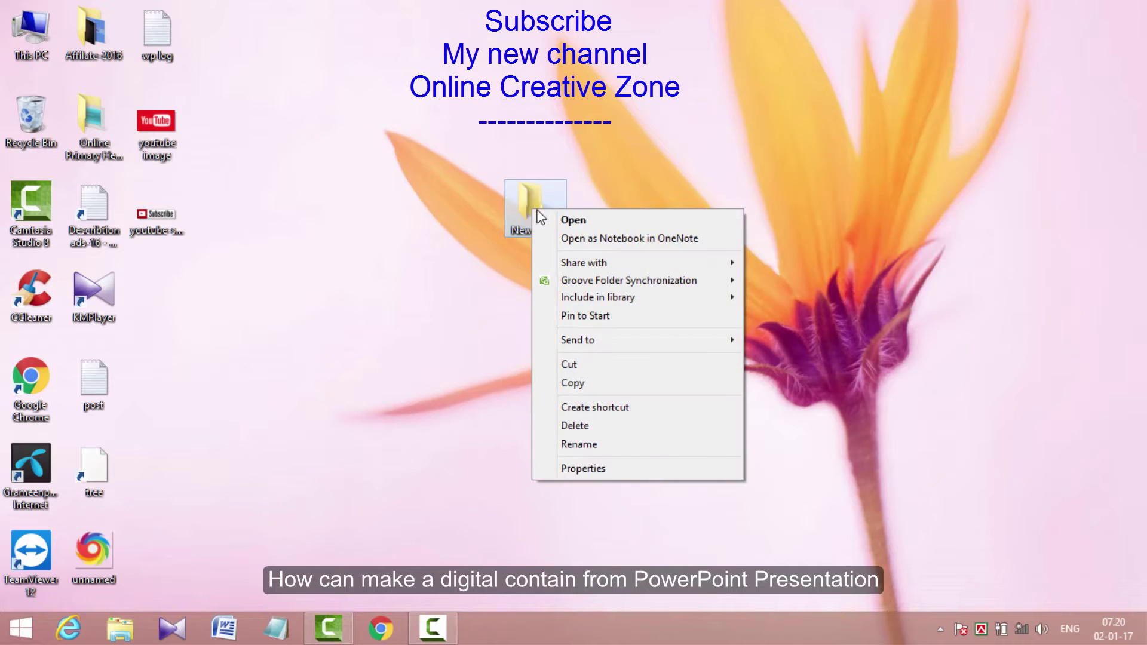
pyautogui.click(586, 446)
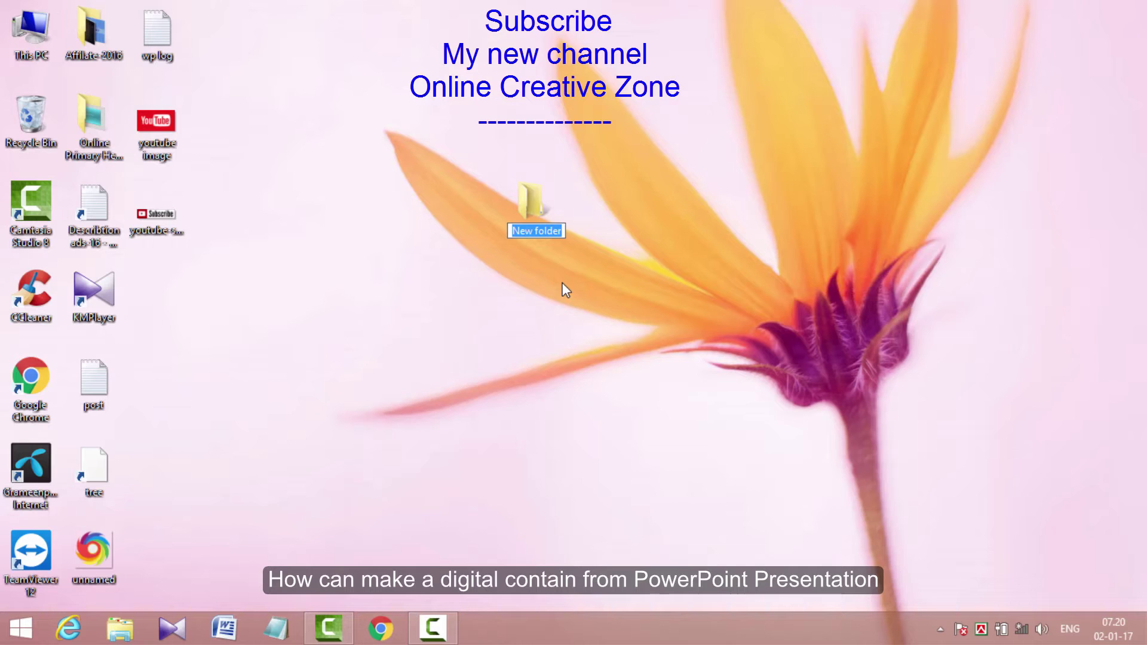
pyautogui.write('C')
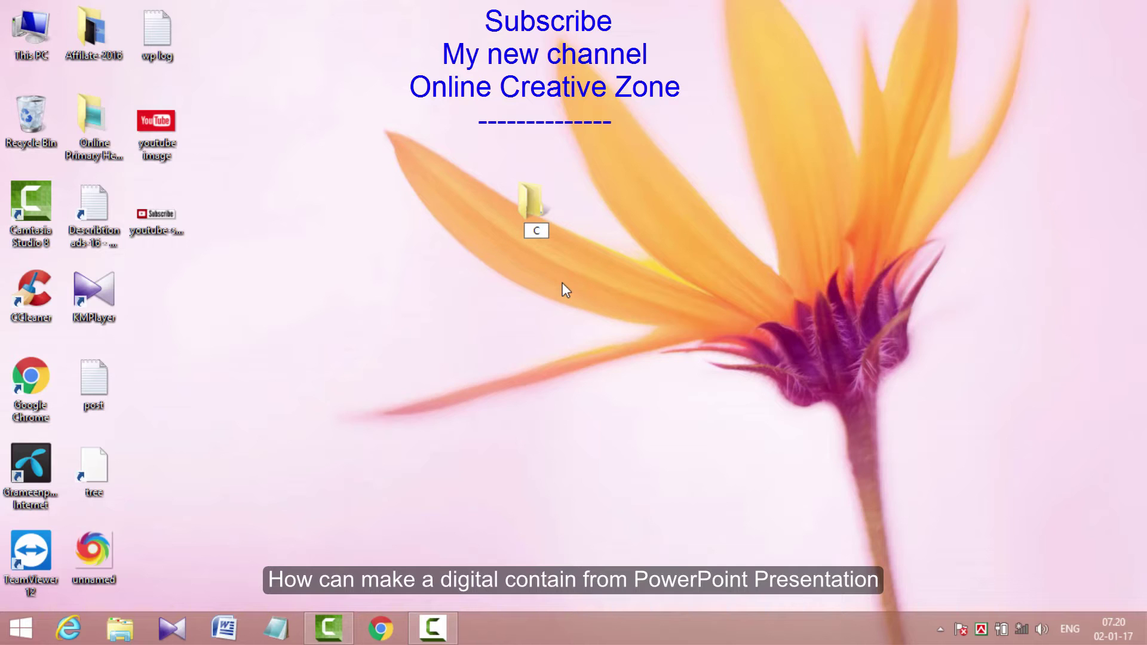
pyautogui.write('lass')
pyautogui.write('-')
pyautogui.write('9')
pyautogui.write('_')
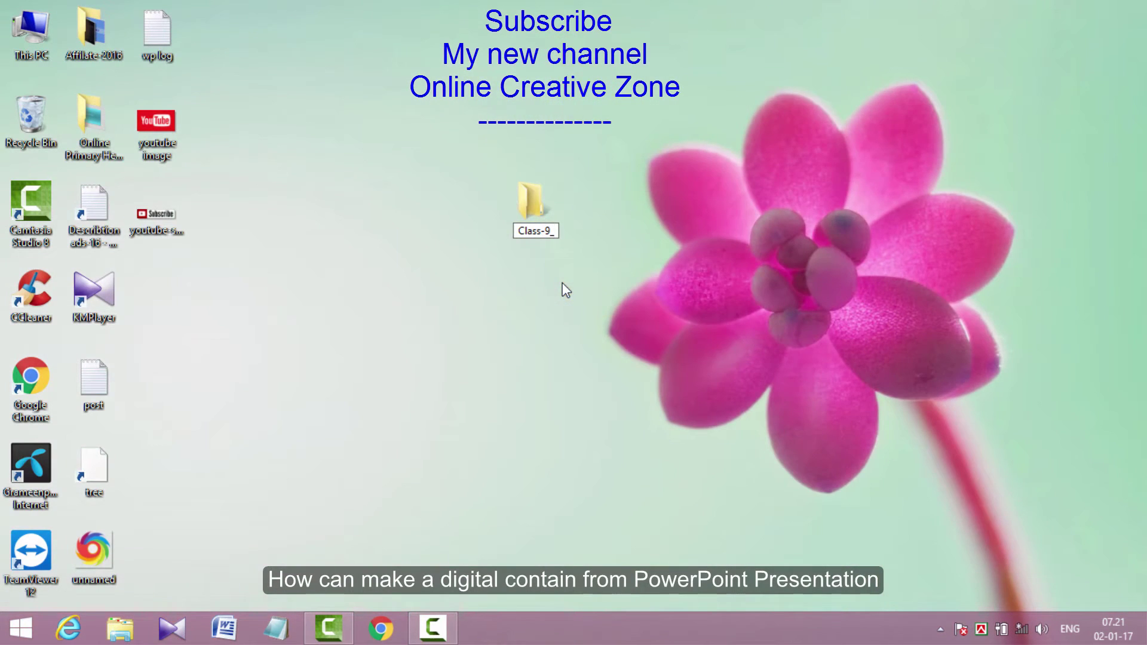
pyautogui.write('A')
pyautogui.press('Return')
# Step: Inside Class-9_A, create a new Microsoft Office PowerPoint Presentation file
pyautogui.doubleClick(524, 210)
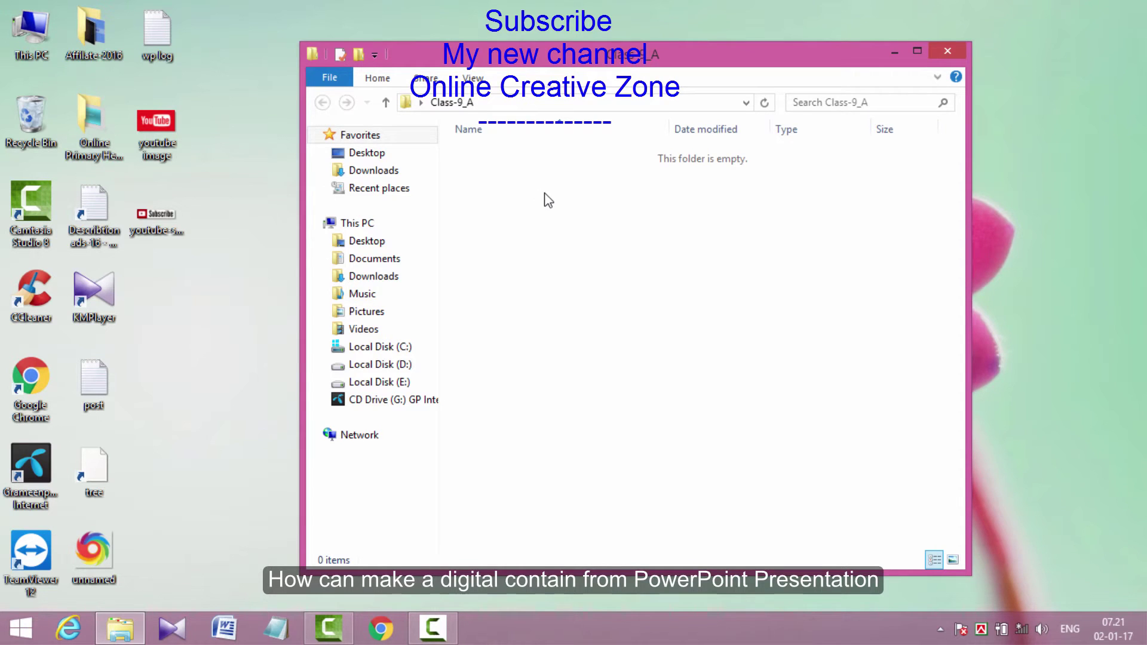
pyautogui.rightClick(545, 193)
pyautogui.moveTo(628, 407)
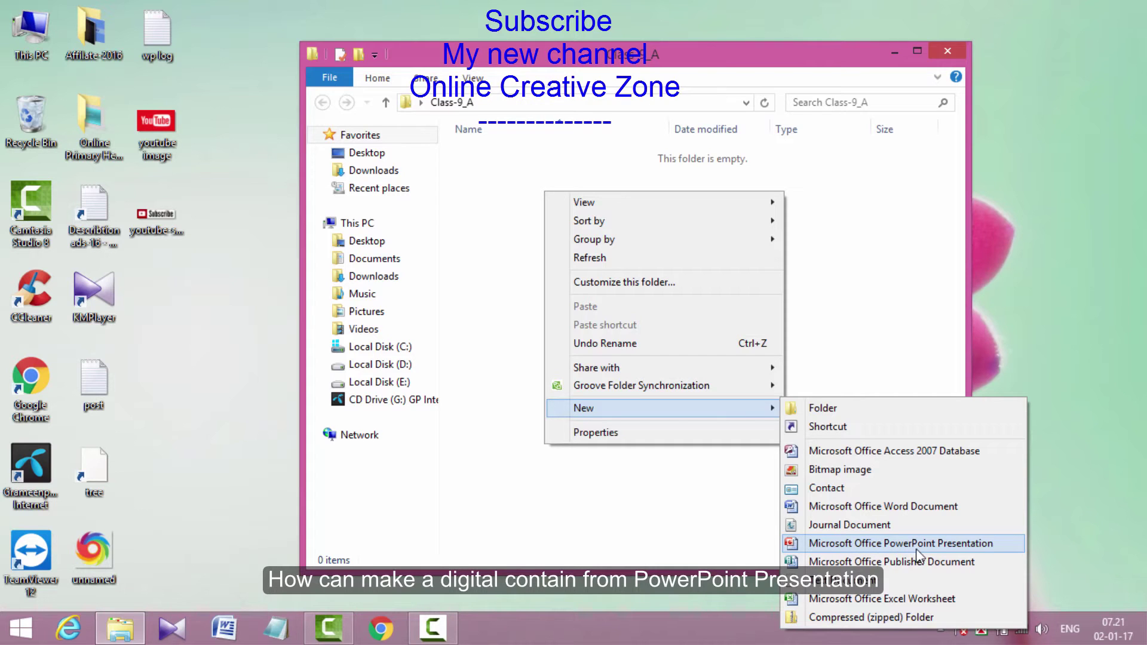
pyautogui.click(949, 544)
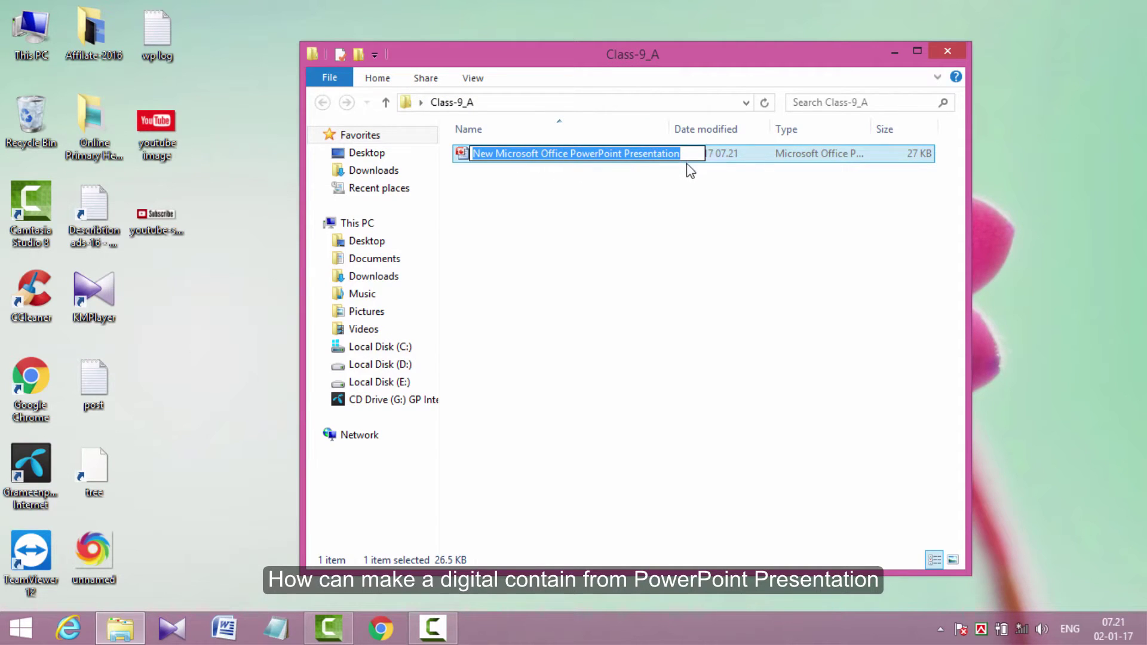
# Step: Put the new presentation's file name into edit mode for renaming
pyautogui.doubleClick(536, 153)
pyautogui.rightClick(533, 153)
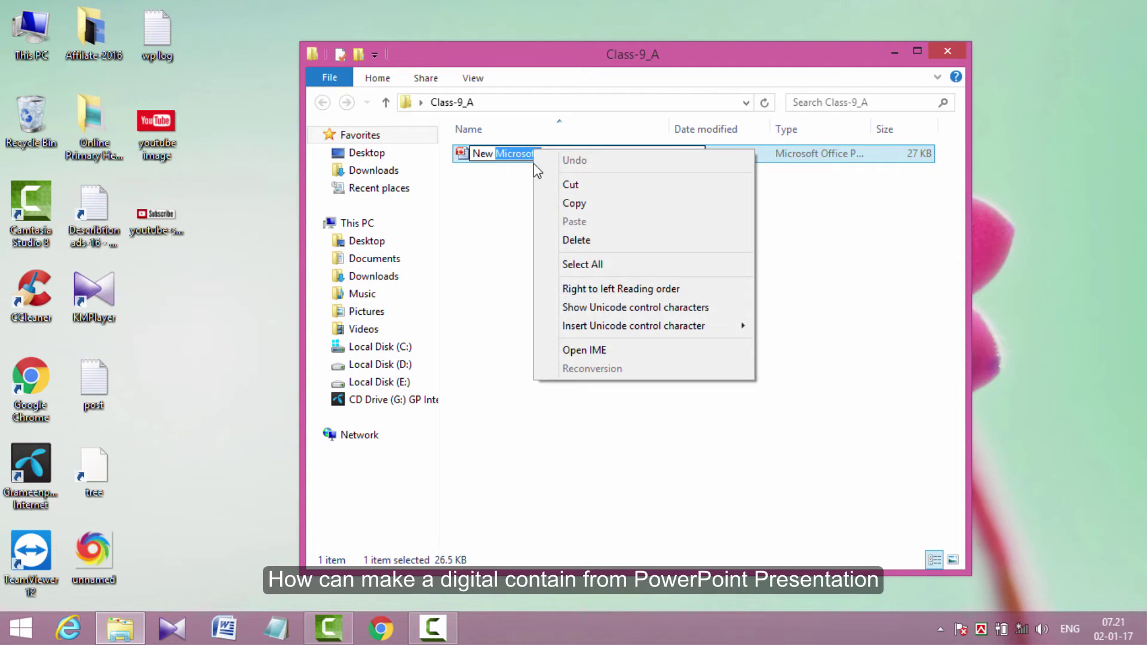
pyautogui.click(505, 226)
pyautogui.rightClick(553, 153)
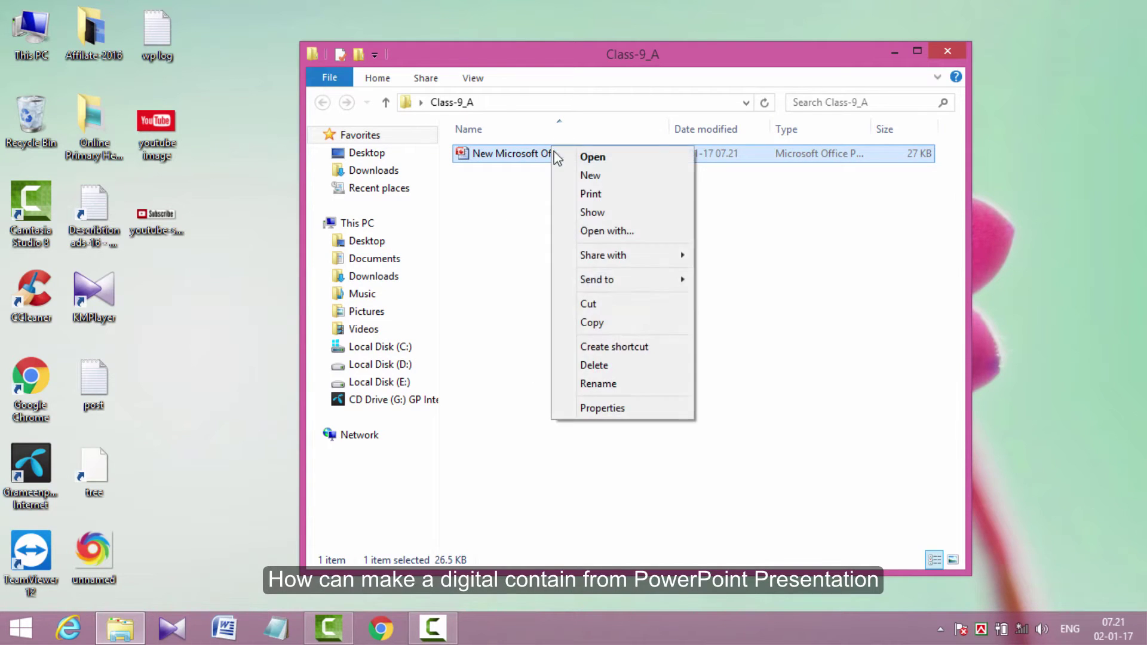
pyautogui.click(601, 386)
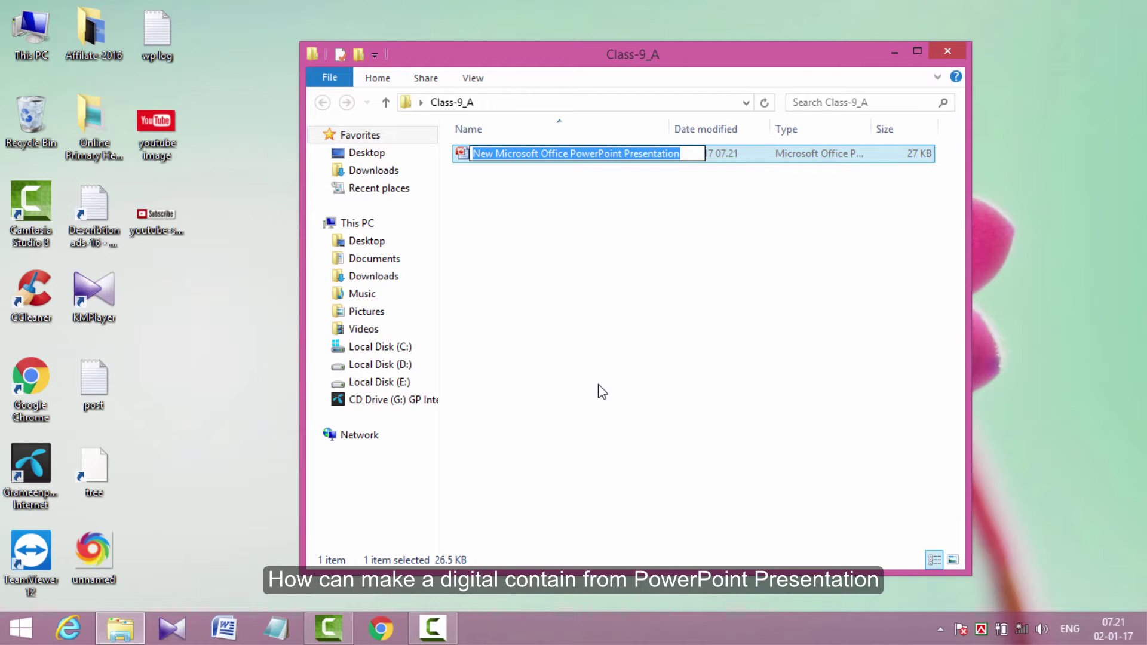
# Step: Rename the presentation file to 'Project-1'
pyautogui.press('BackSpace')
pyautogui.write('P')
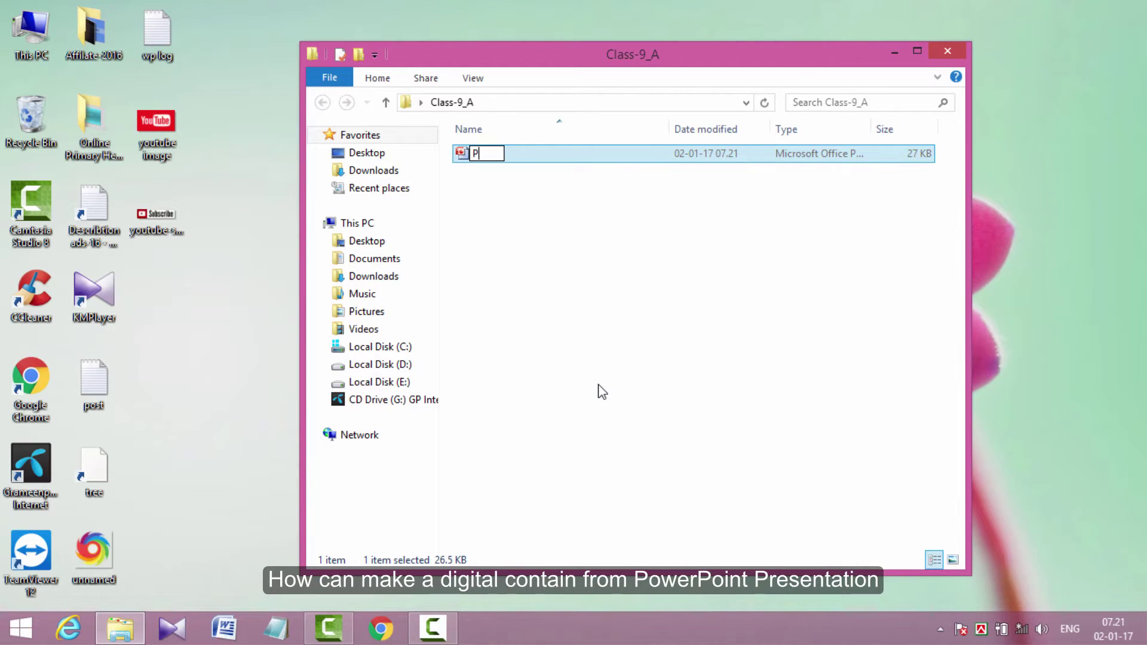
pyautogui.write('ro')
pyautogui.write('ject-1')
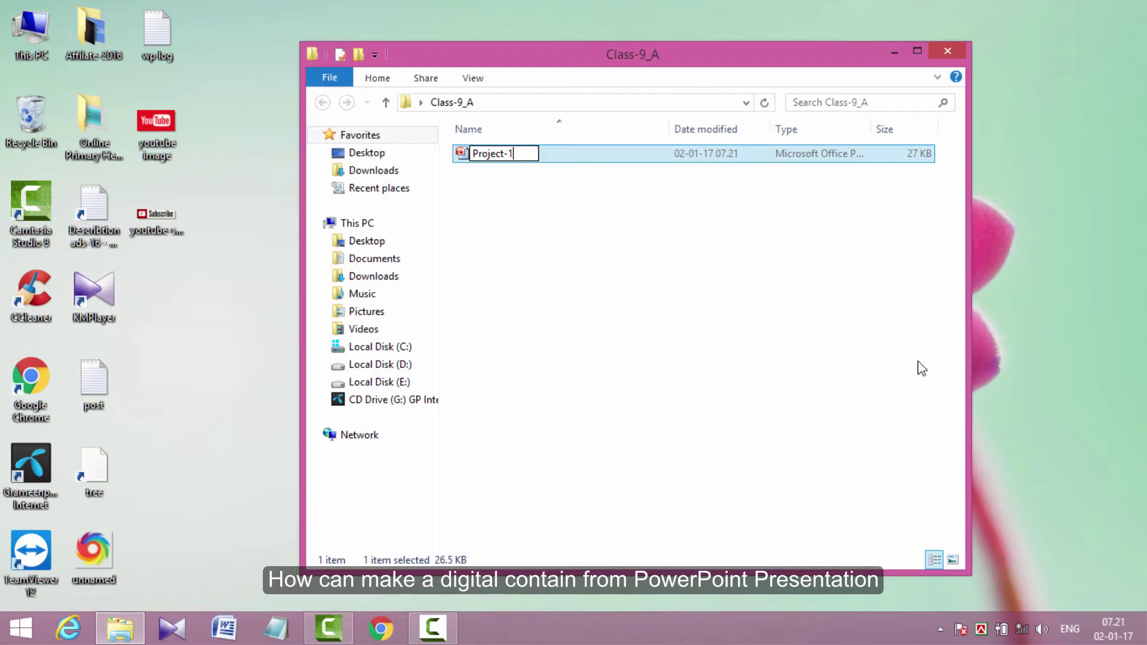
pyautogui.click(1071, 220)
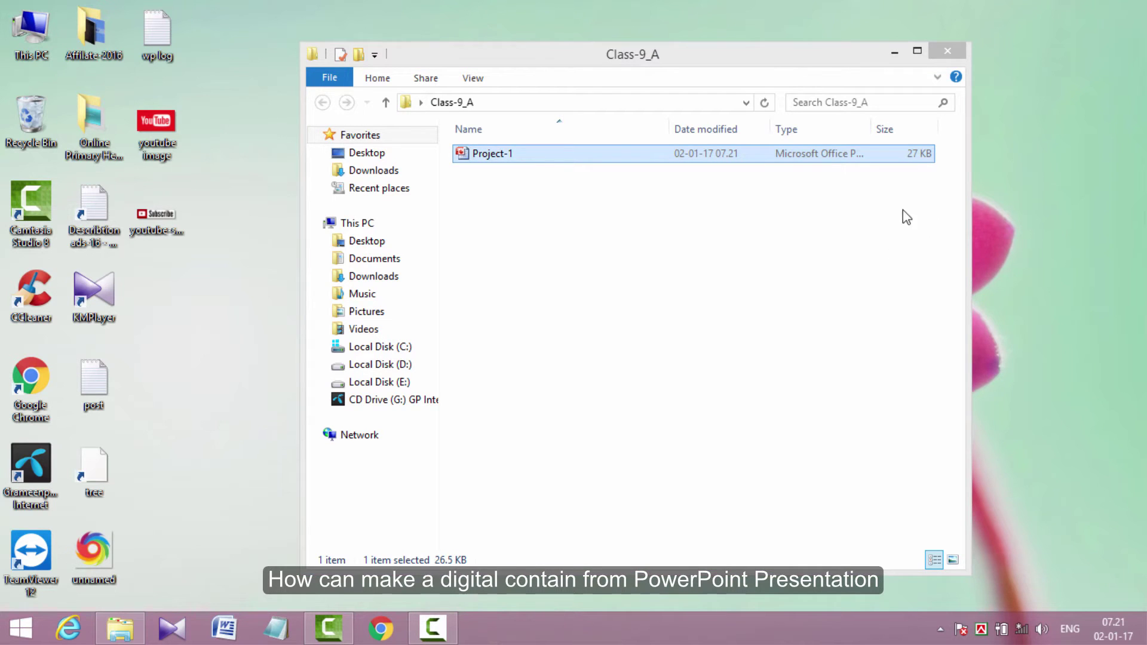
# Step: Move the Class-9_A folder beside KMPlayer on the desktop, then open Project-1 in PowerPoint
pyautogui.click(945, 51)
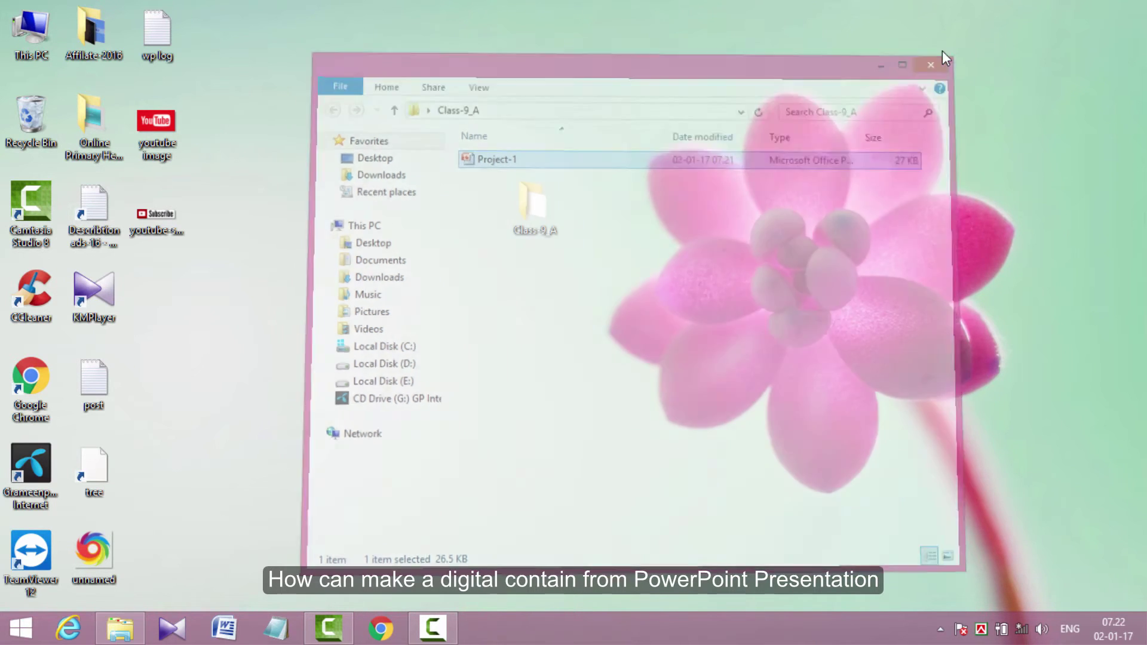
pyautogui.moveTo(538, 208); pyautogui.dragTo(170, 287)
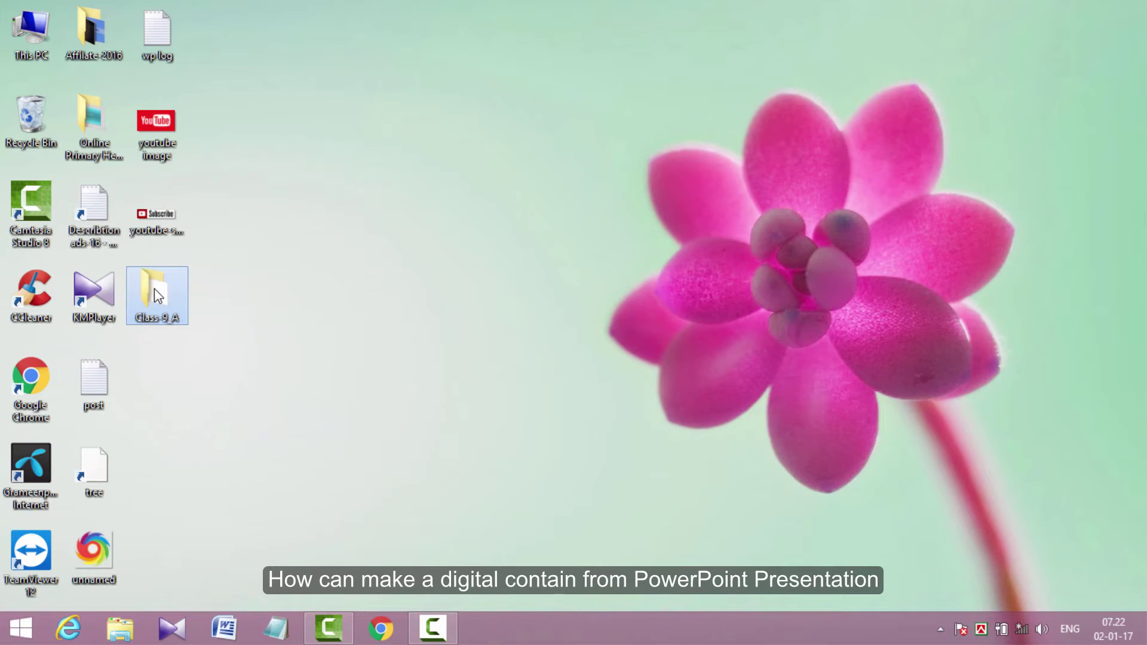
pyautogui.doubleClick(154, 293)
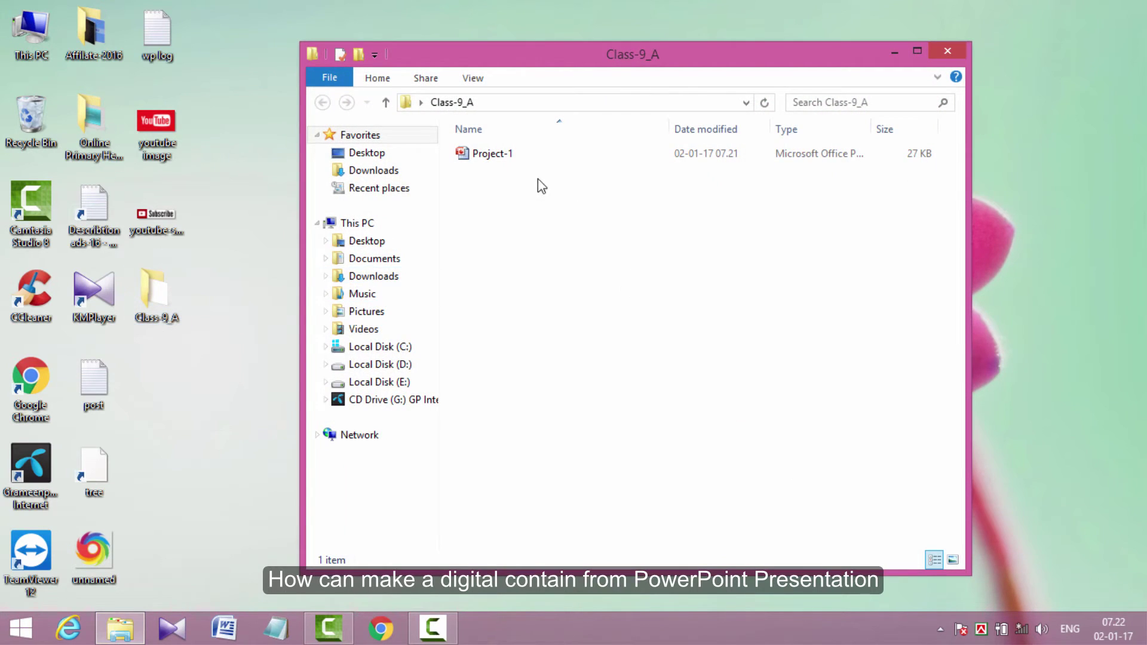
pyautogui.doubleClick(491, 154)
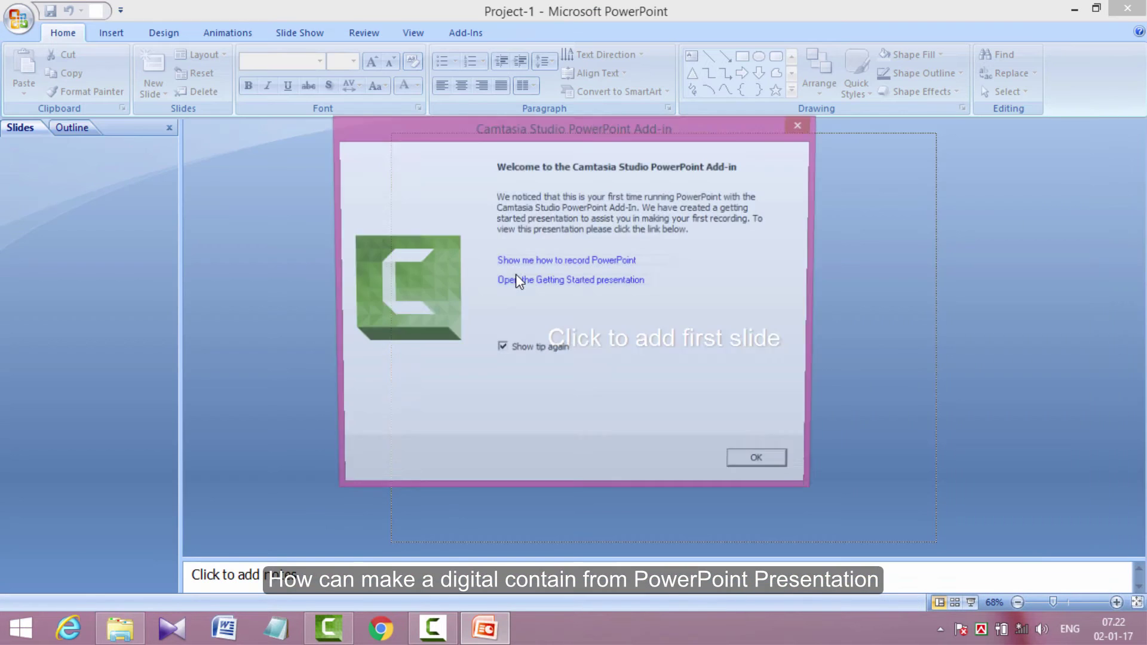
# Step: Close the Camtasia Add-in dialog and show the Office Theme slide layouts
pyautogui.click(772, 468)
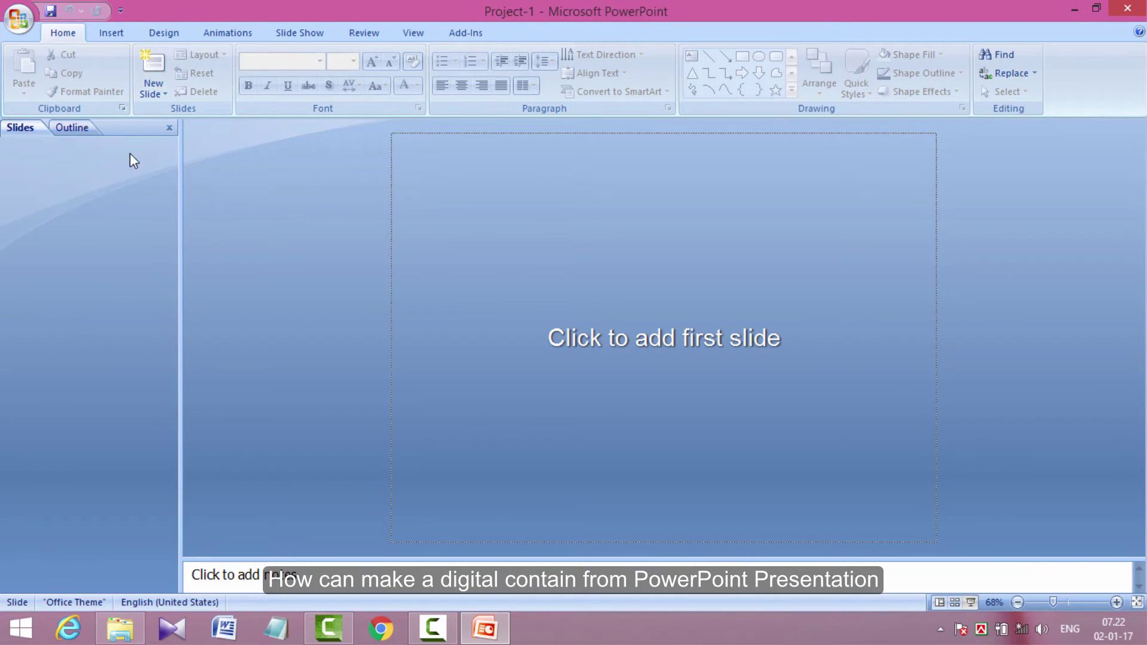
pyautogui.click(150, 86)
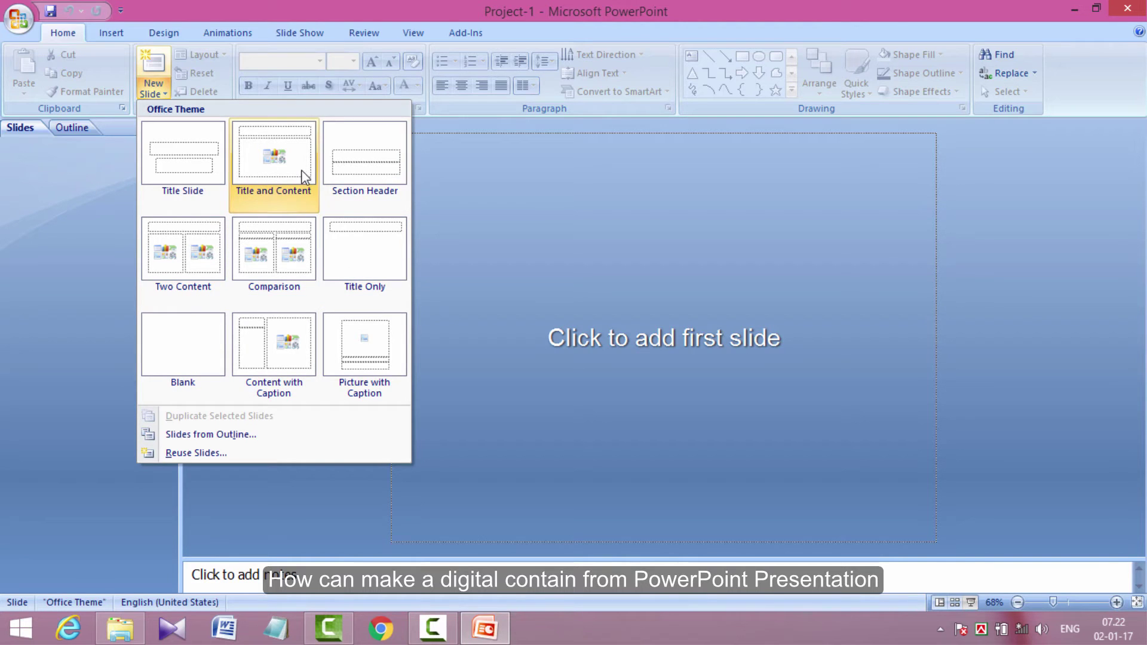
# Step: Add a Title and Content slide and enter 'Welcome' as its title
pyautogui.click(271, 144)
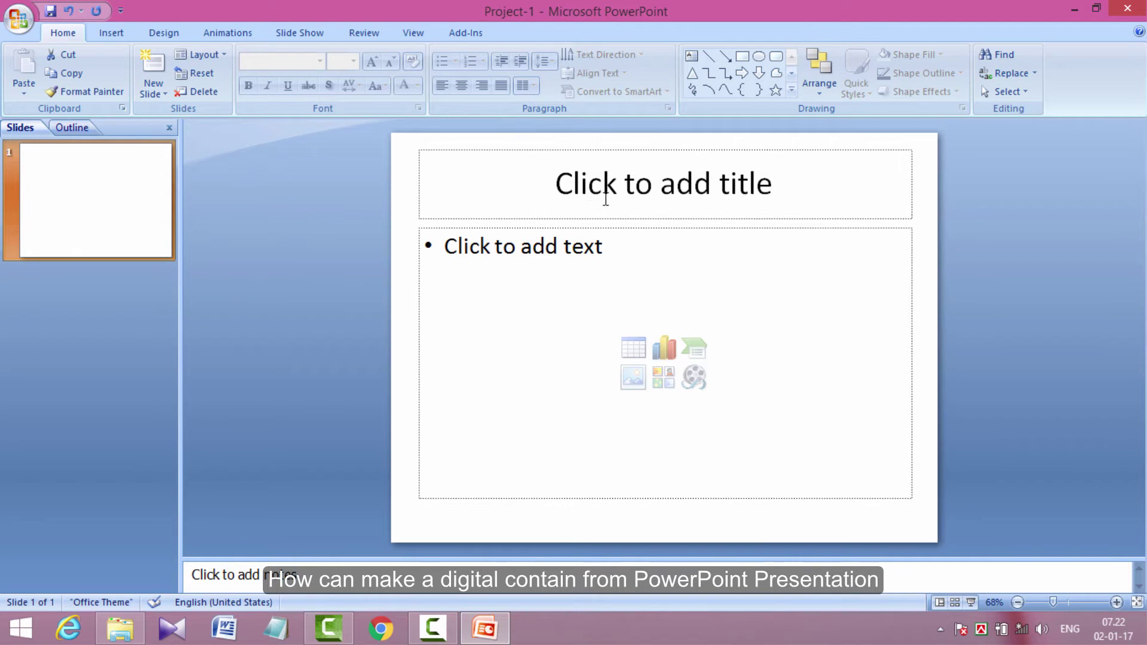
pyautogui.click(563, 182)
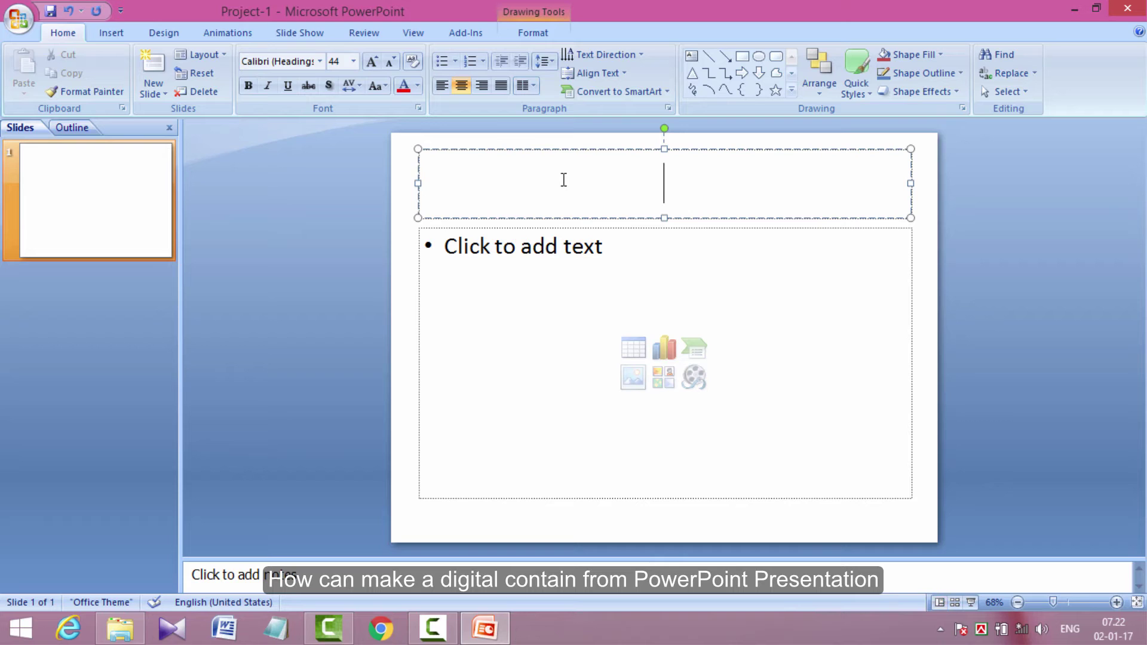
pyautogui.write('We')
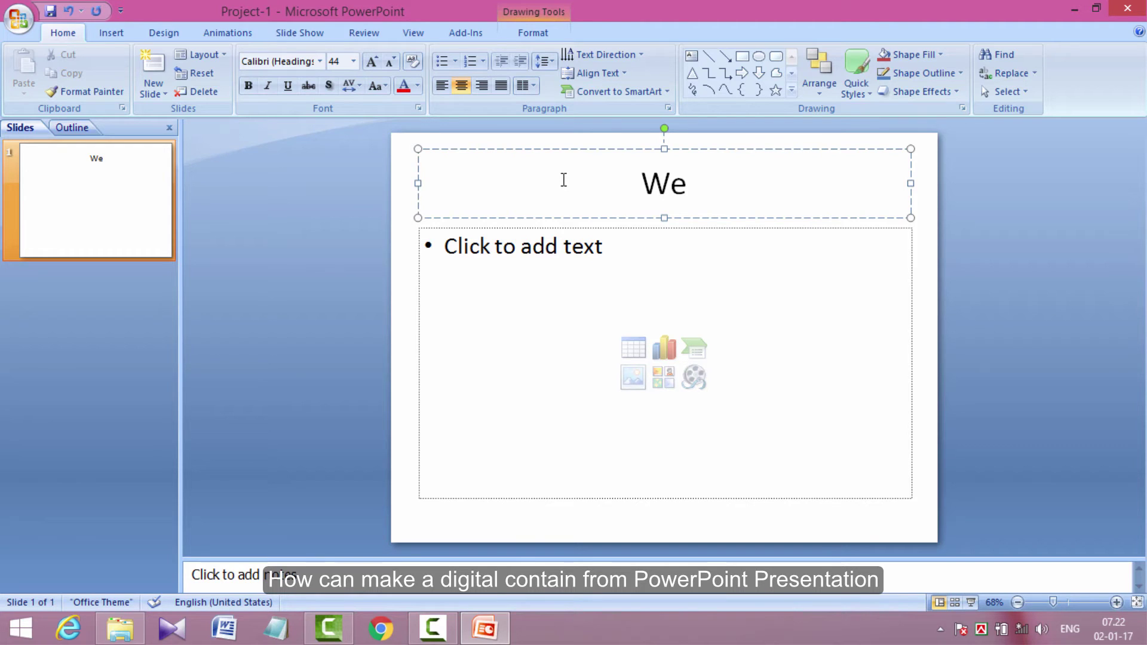
pyautogui.write('lcom')
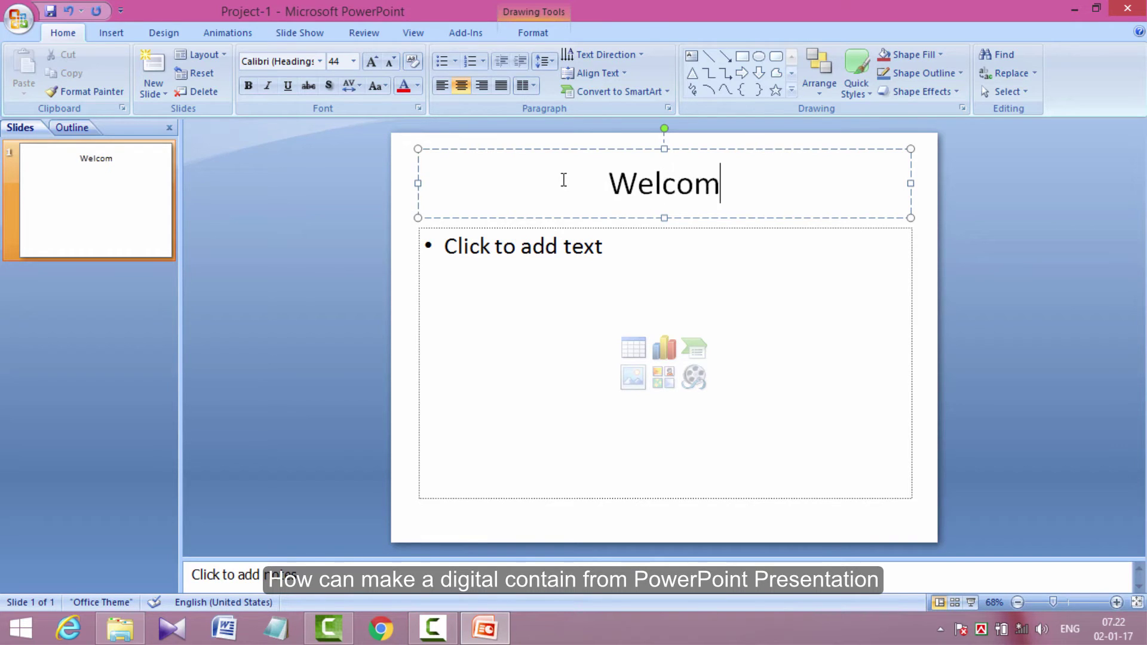
pyautogui.write('e')
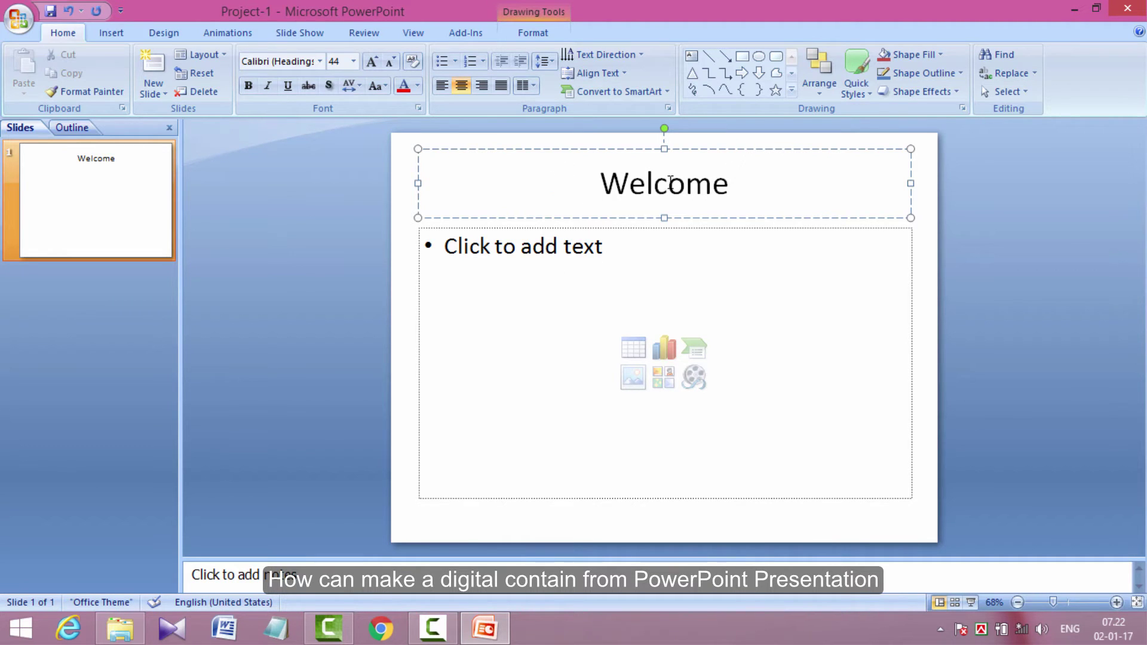
pyautogui.moveTo(754, 192); pyautogui.dragTo(600, 193)
pyautogui.click(561, 186)
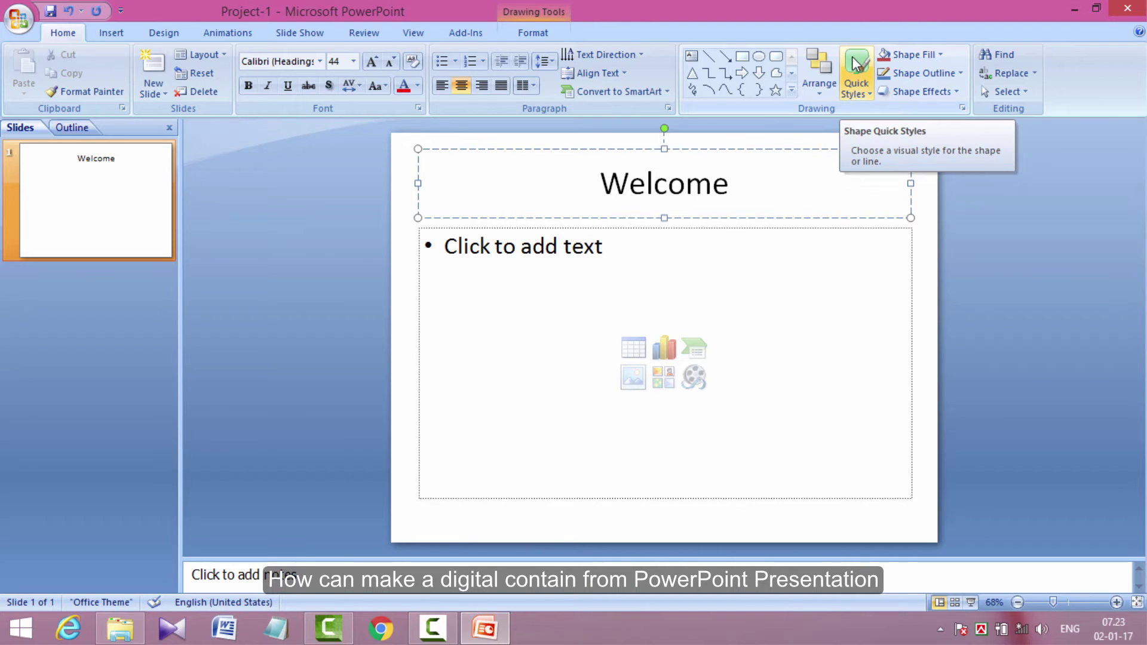
# Step: Apply the red Colored Fill - Accent 2 quick style to the Welcome title box
pyautogui.click(859, 66)
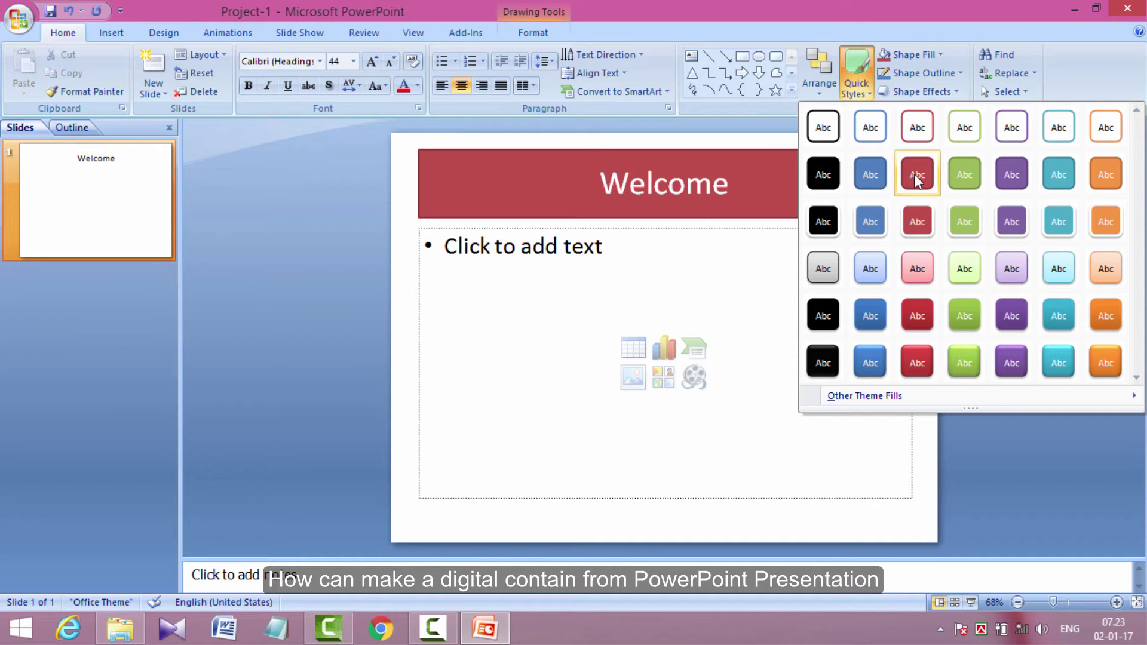
pyautogui.click(917, 175)
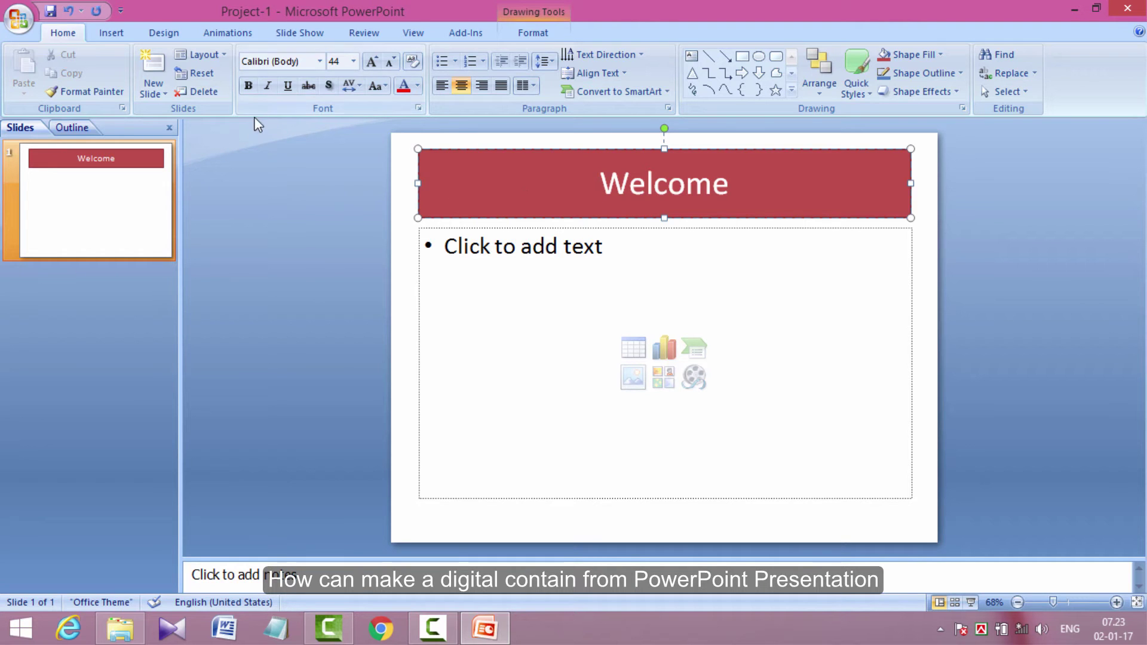
pyautogui.click(221, 33)
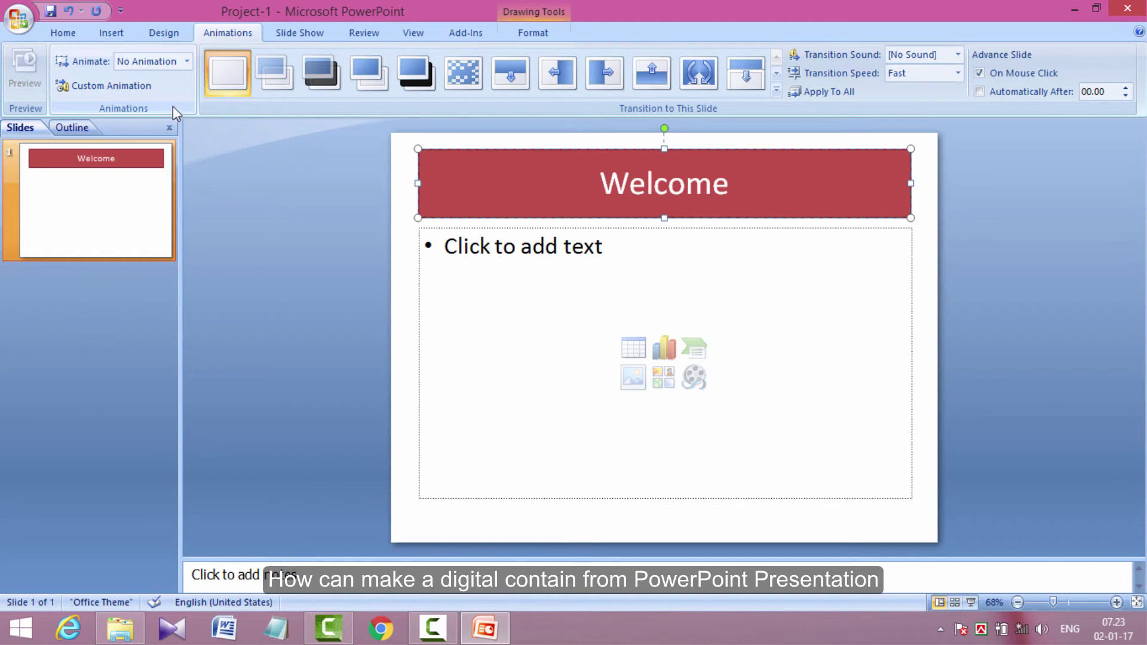
# Step: Add a Box entrance effect to the Welcome title in the Custom Animation pane
pyautogui.click(124, 88)
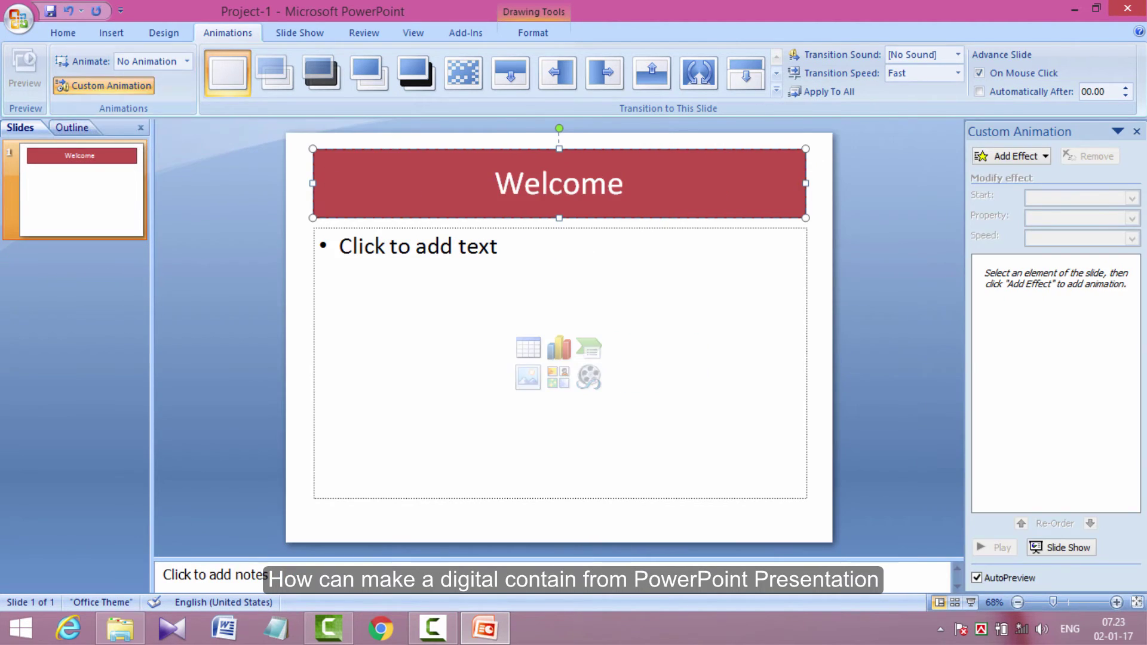
pyautogui.click(1044, 156)
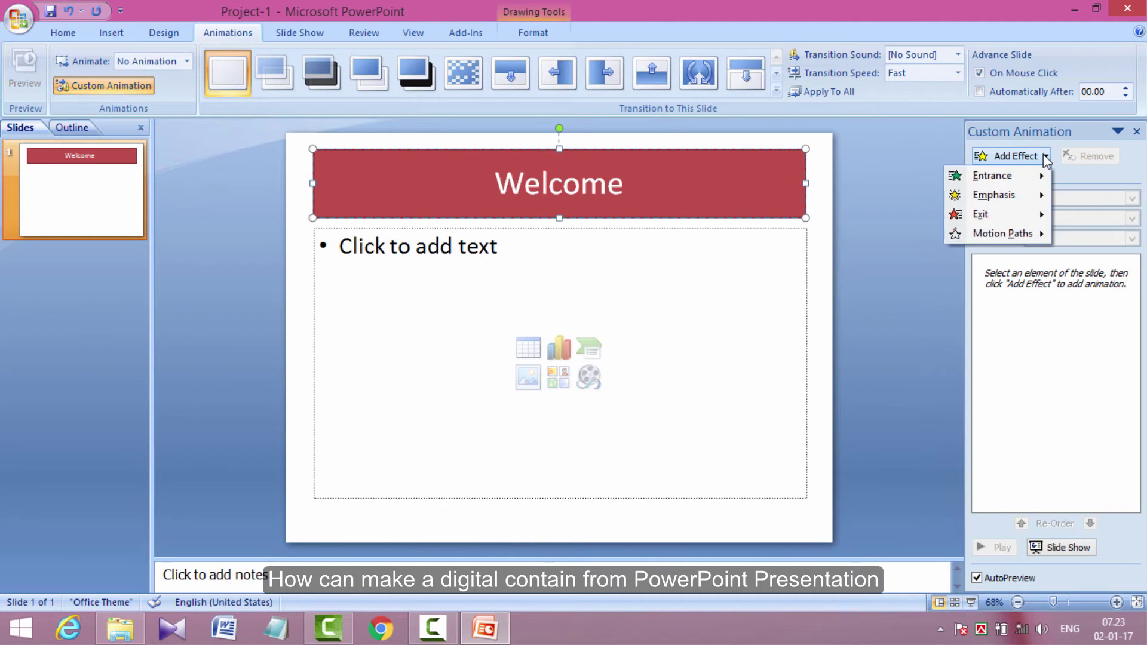
pyautogui.moveTo(993, 176)
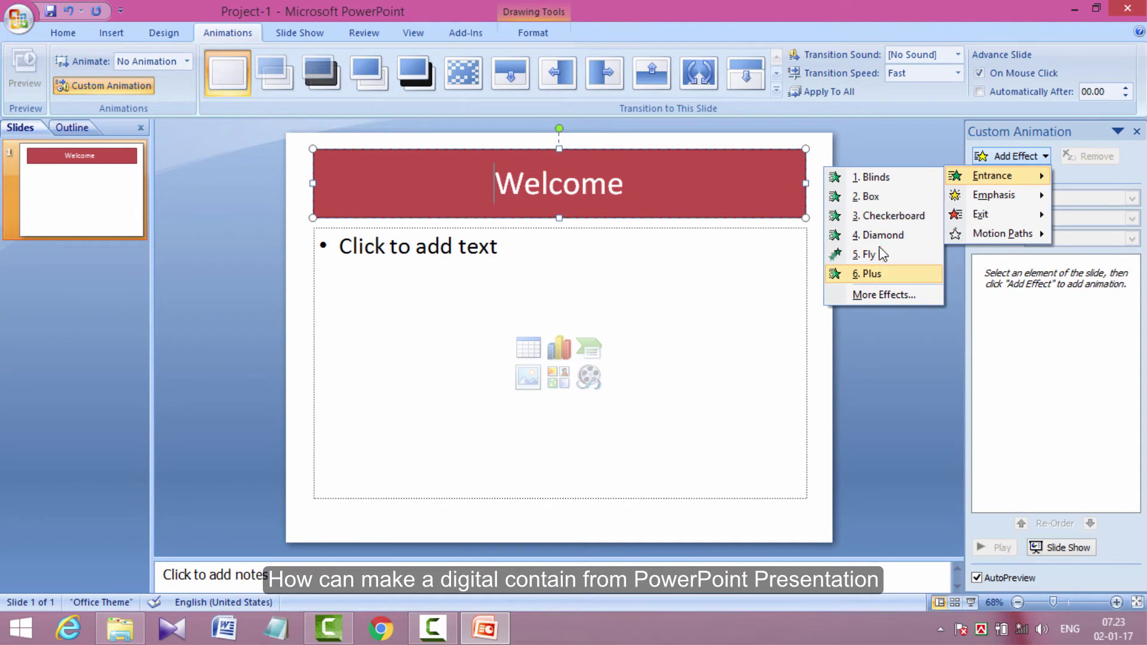
pyautogui.click(873, 195)
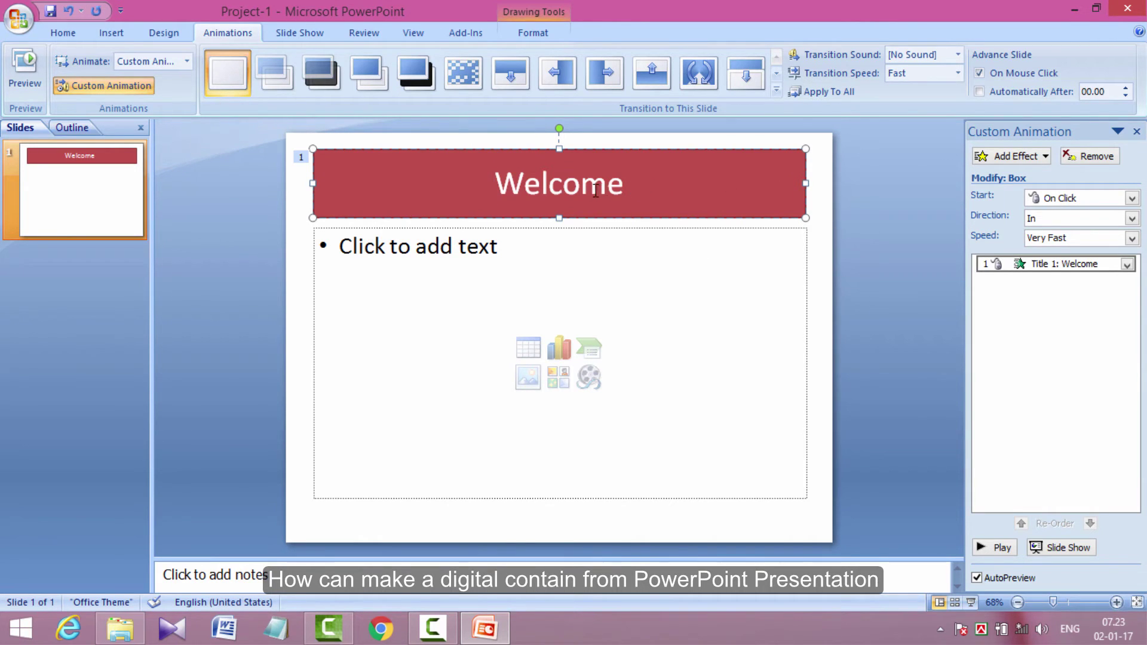
pyautogui.click(635, 174)
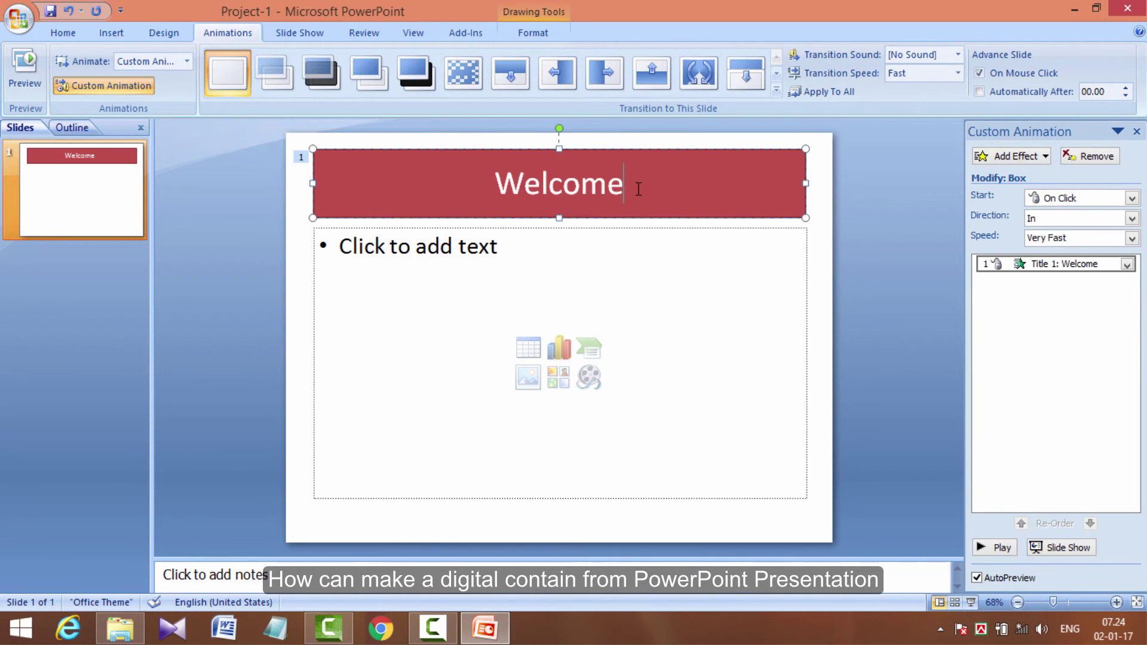
# Step: Select the empty body placeholder below the title, with the Insert ribbon showing
pyautogui.click(825, 204)
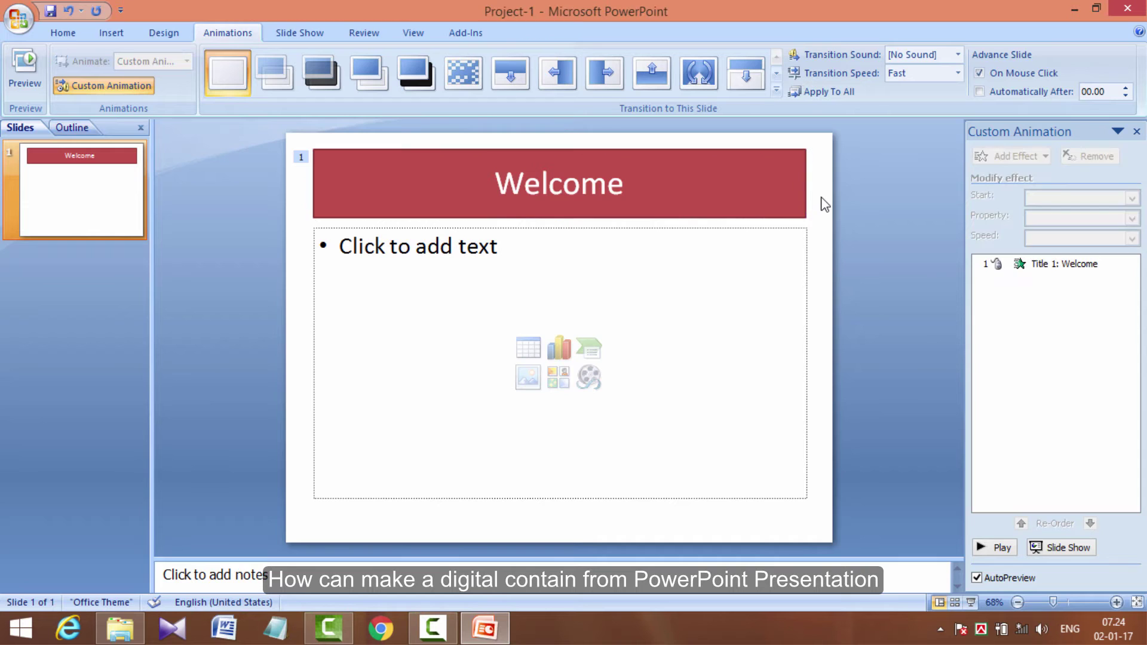
pyautogui.click(541, 280)
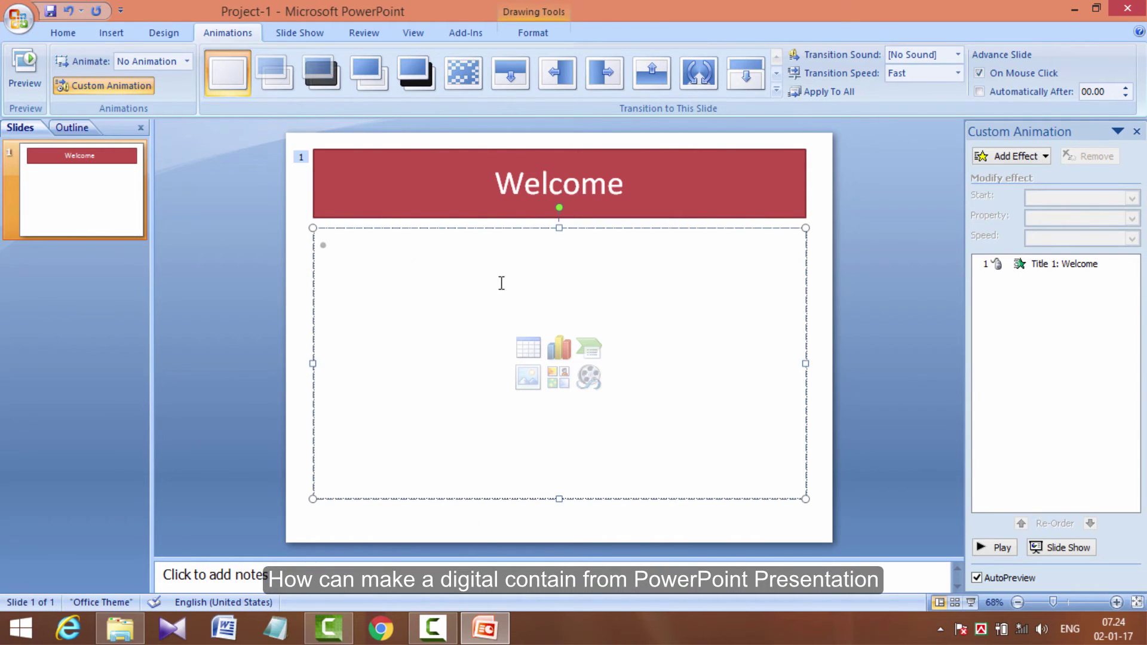
pyautogui.click(327, 245)
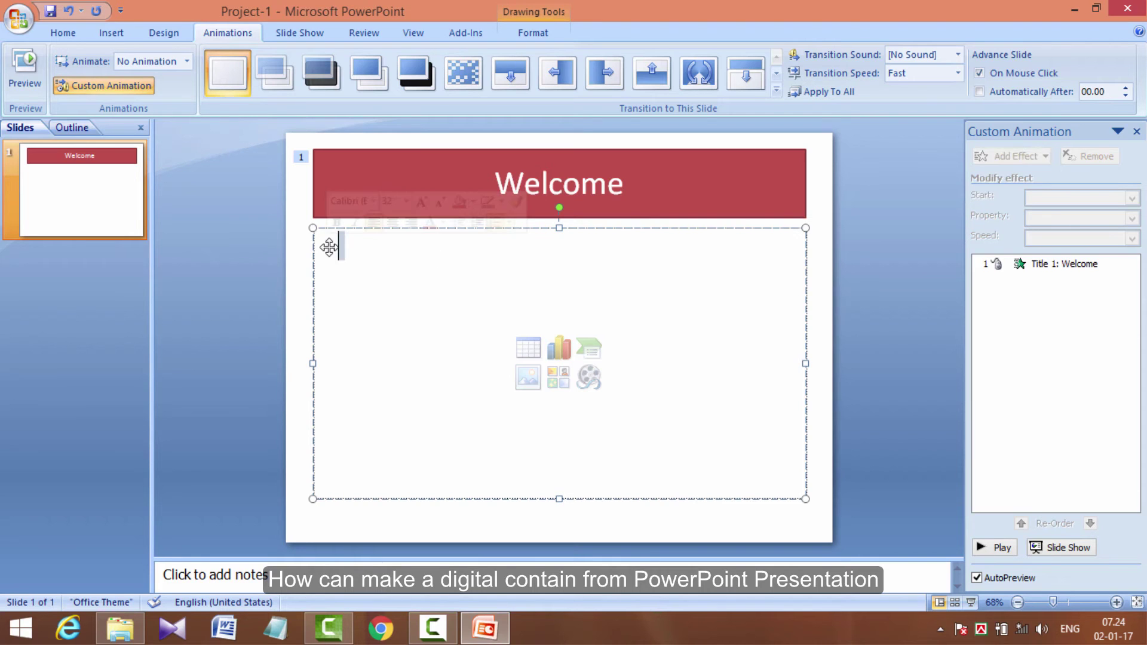
pyautogui.click(456, 274)
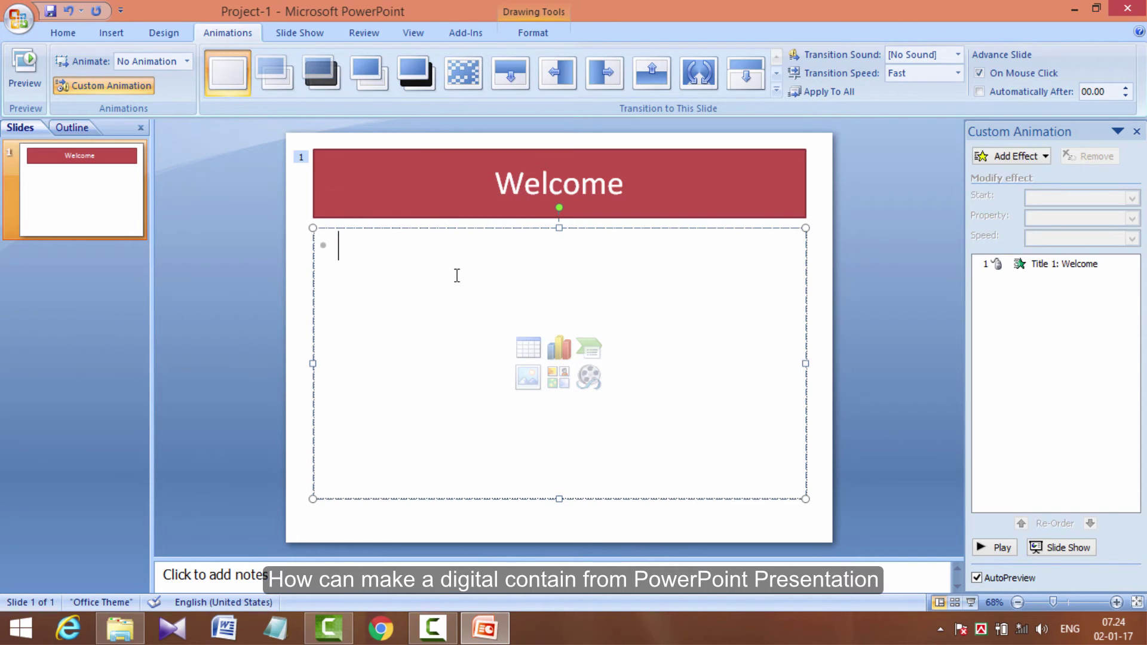
pyautogui.click(329, 247)
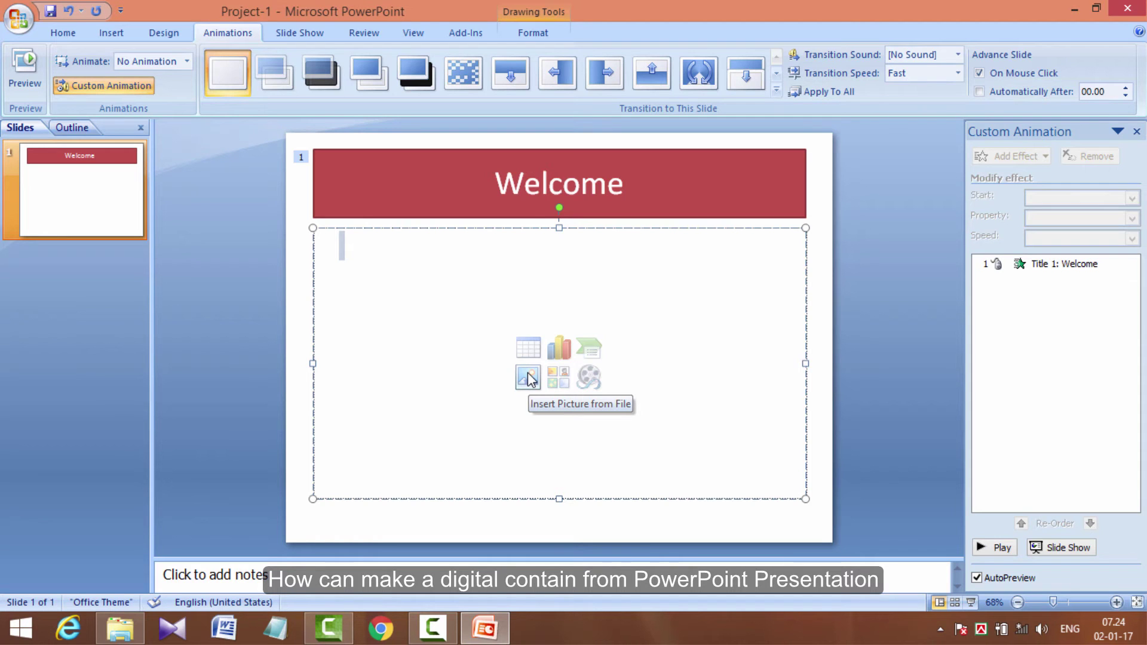
pyautogui.click(113, 34)
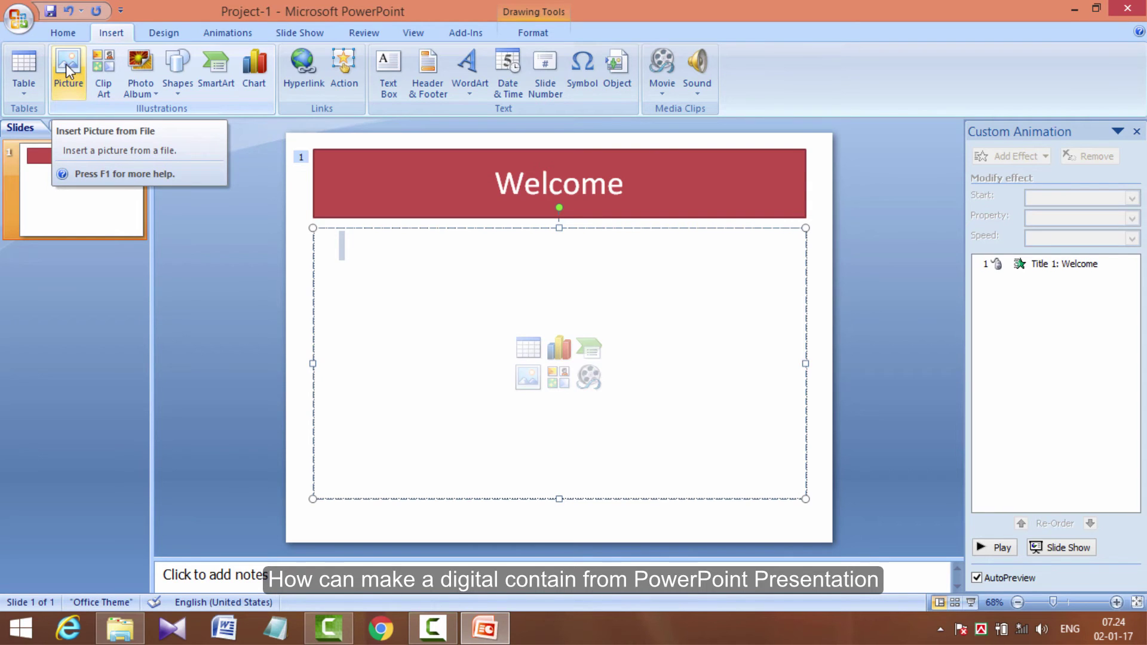
pyautogui.click(235, 288)
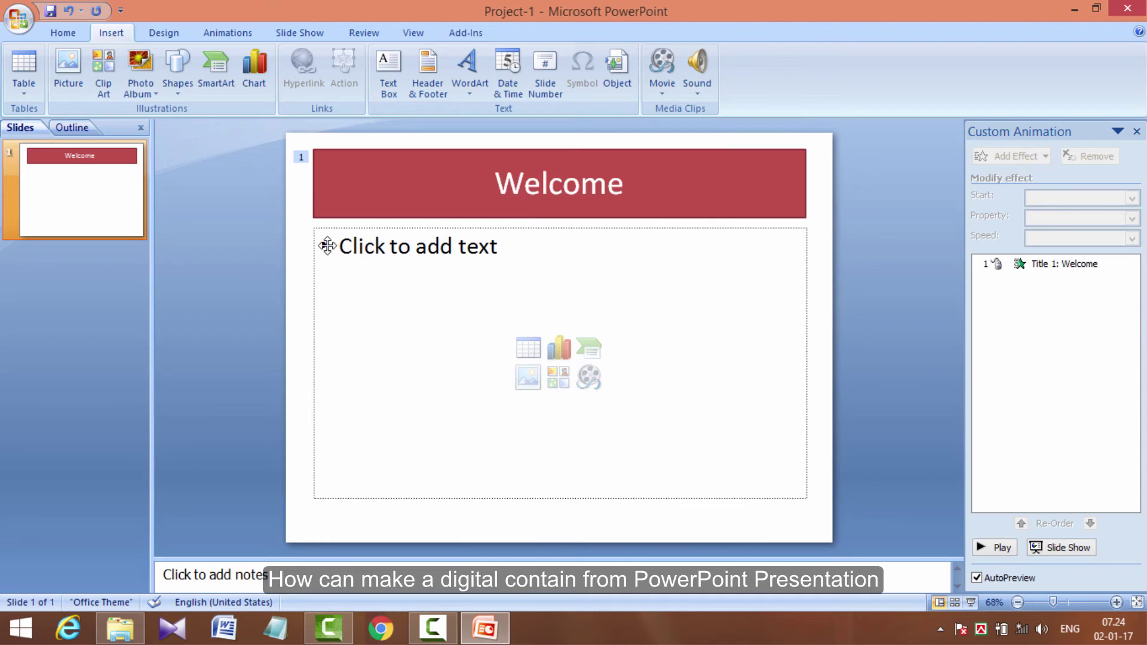
pyautogui.click(352, 261)
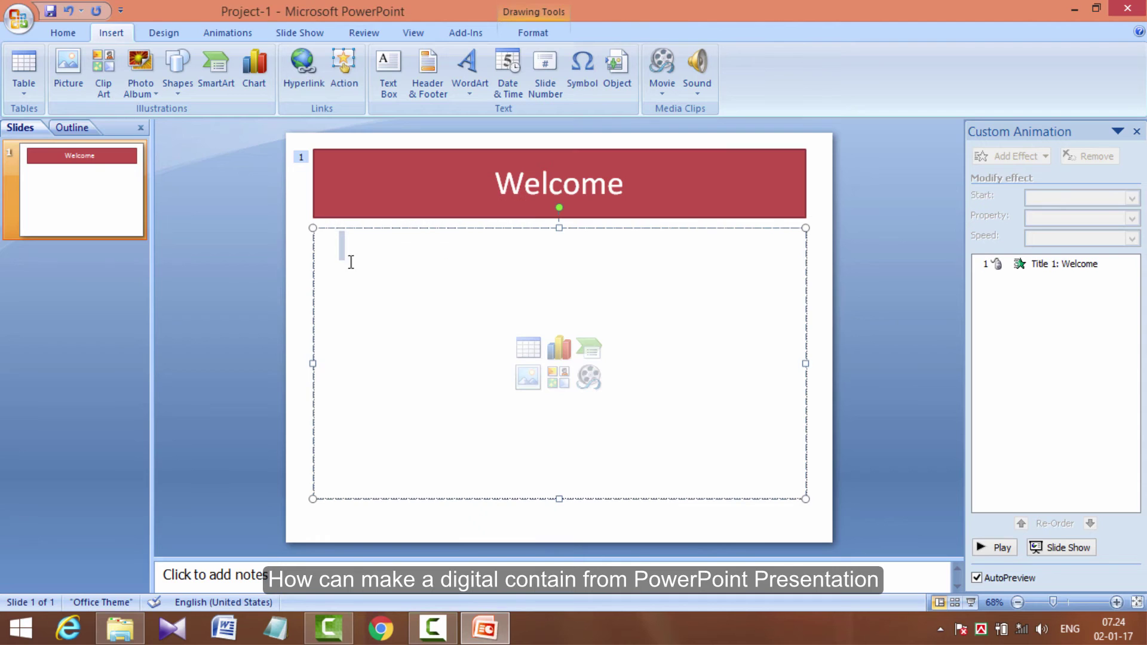
# Step: Try inserting a sports image from Local Disk (E:) and dismiss the import error
pyautogui.click(526, 380)
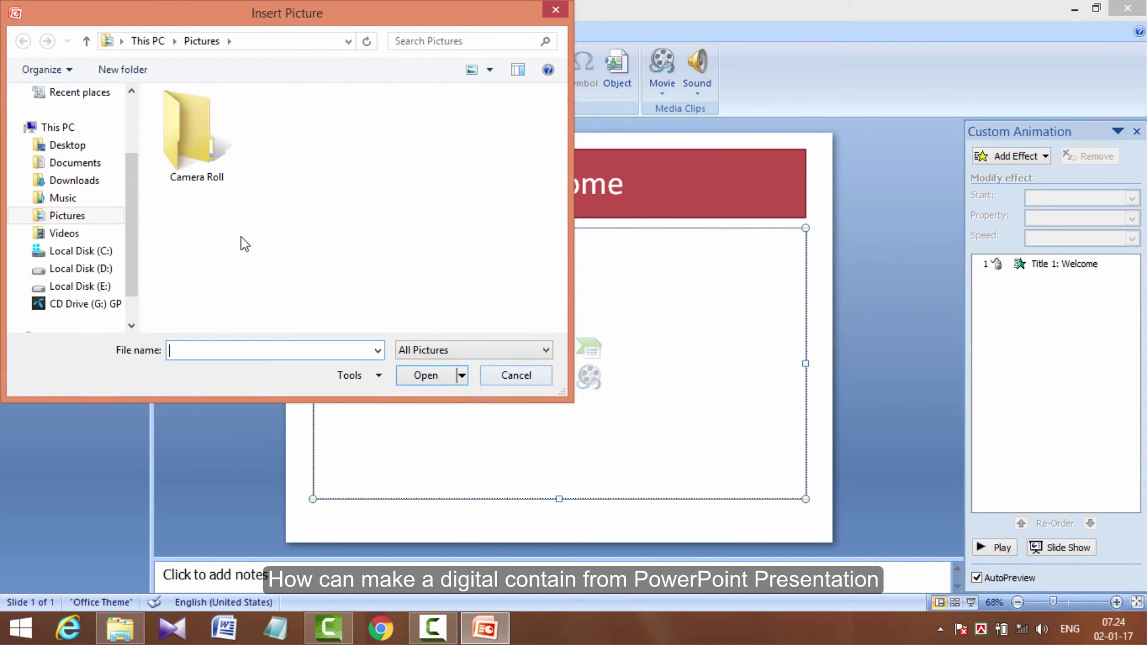
pyautogui.click(105, 288)
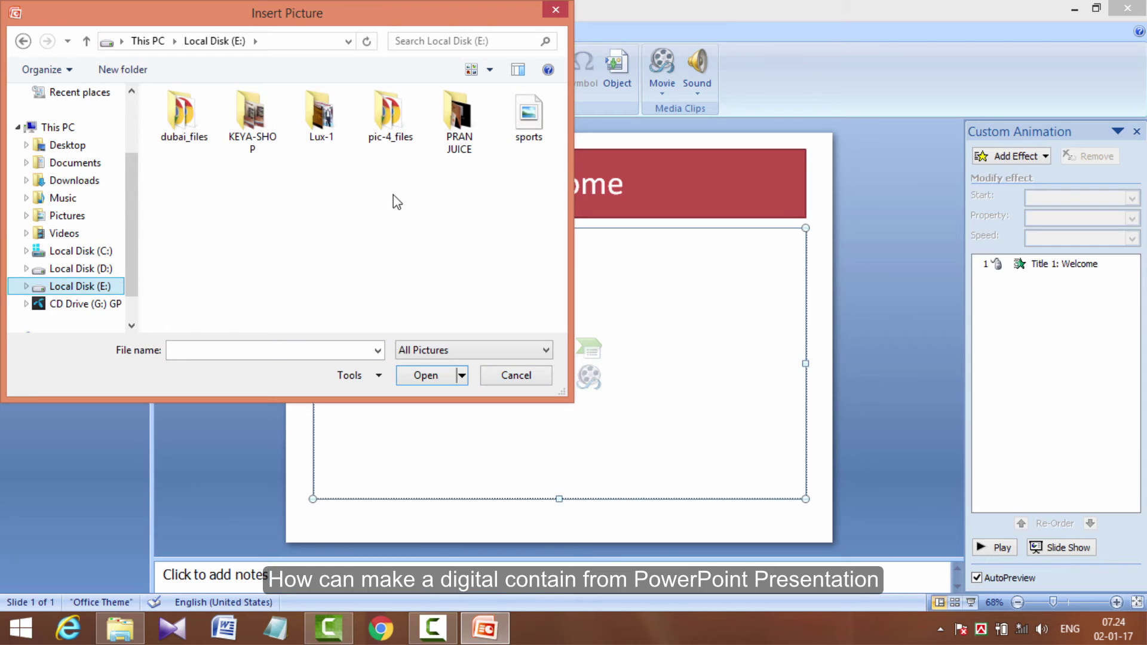
pyautogui.click(98, 268)
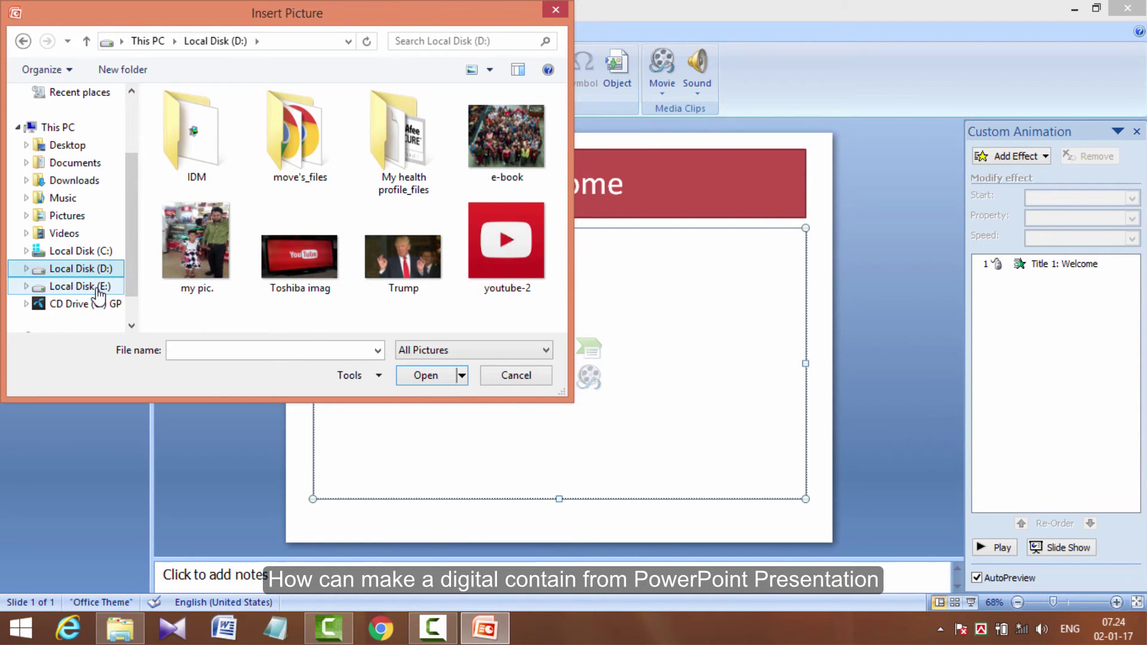
pyautogui.click(81, 286)
pyautogui.doubleClick(530, 120)
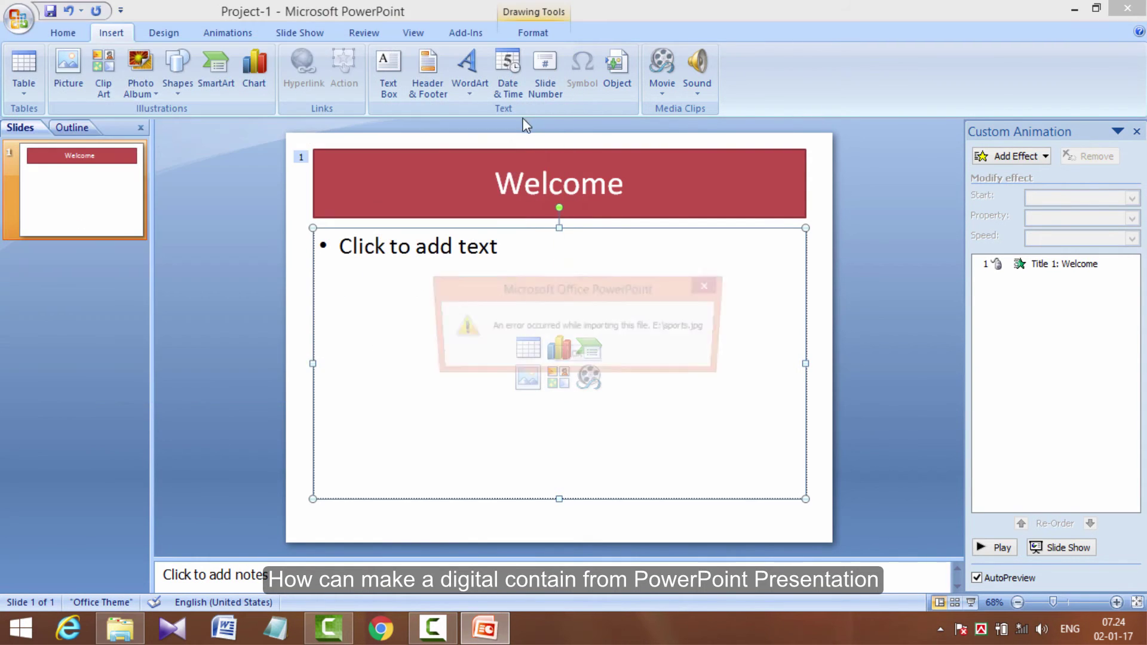
pyautogui.click(710, 286)
# Step: Insert the e-book group photo from Local Disk (D:) into the placeholder
pyautogui.click(528, 379)
pyautogui.click(526, 375)
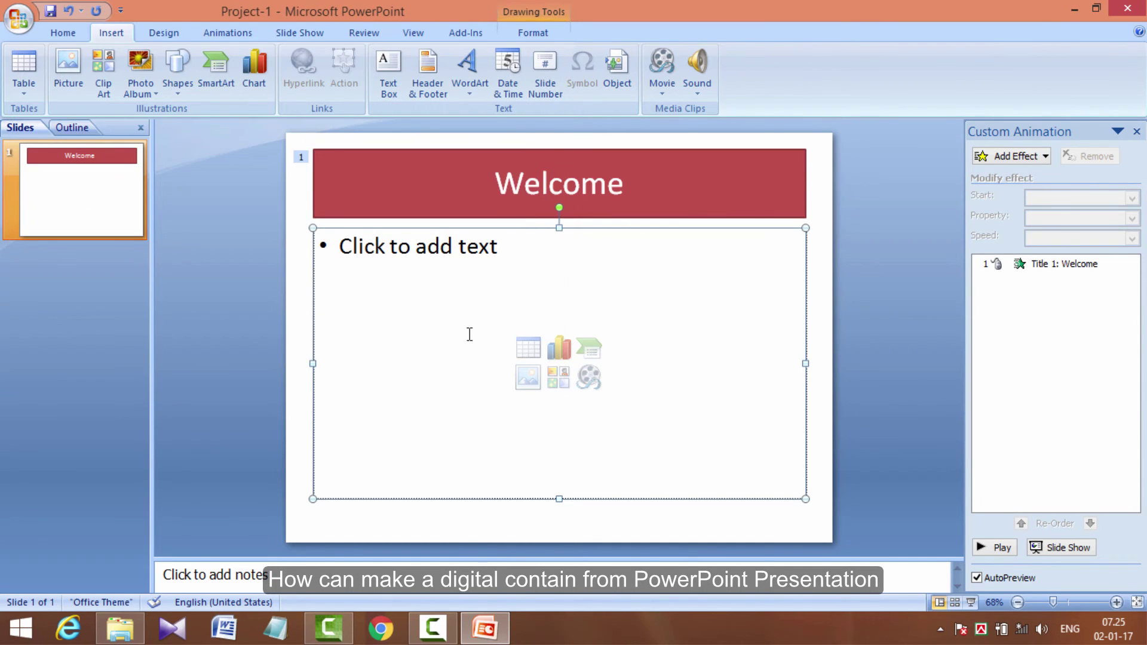
pyautogui.click(528, 379)
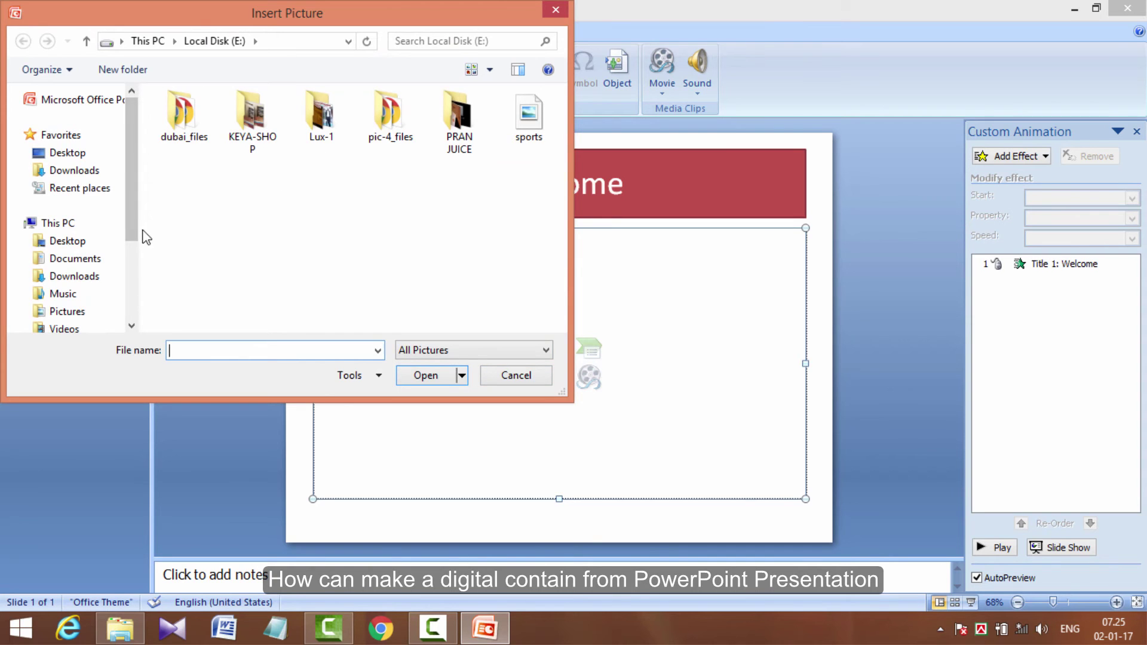
pyautogui.moveTo(131, 235); pyautogui.dragTo(132, 287)
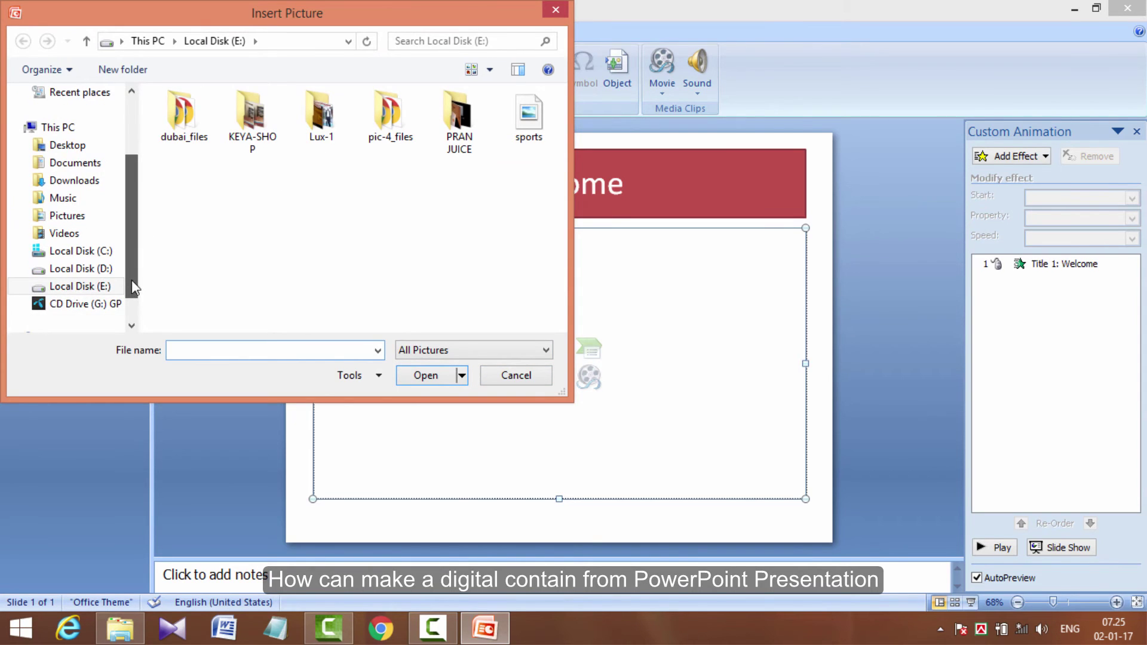
pyautogui.click(96, 268)
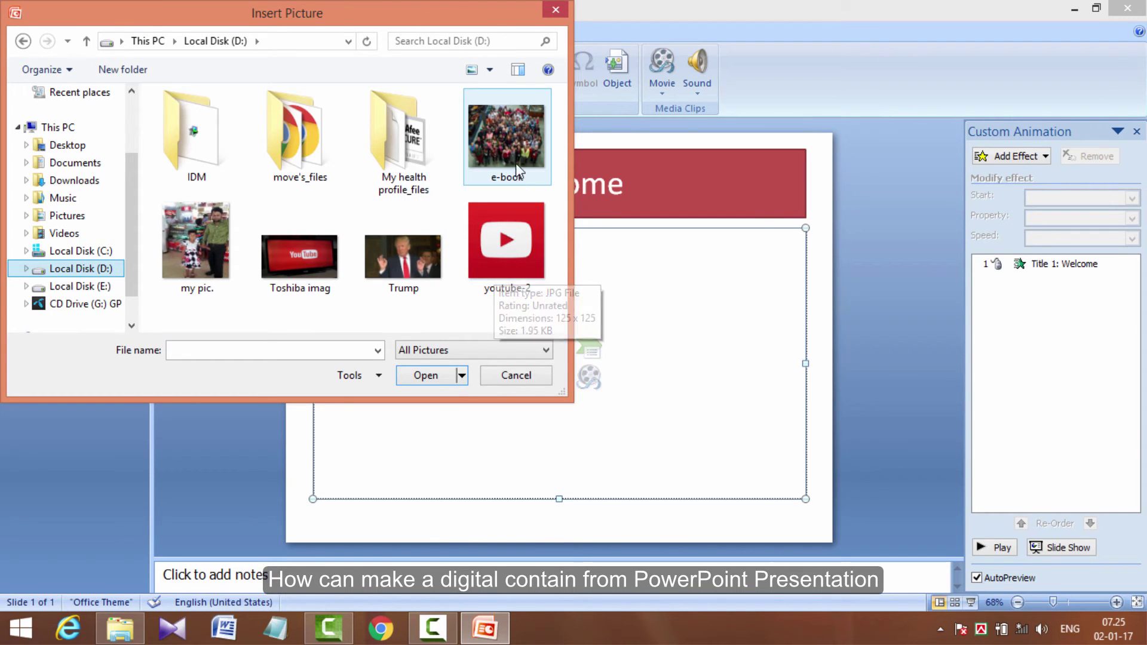
pyautogui.click(500, 144)
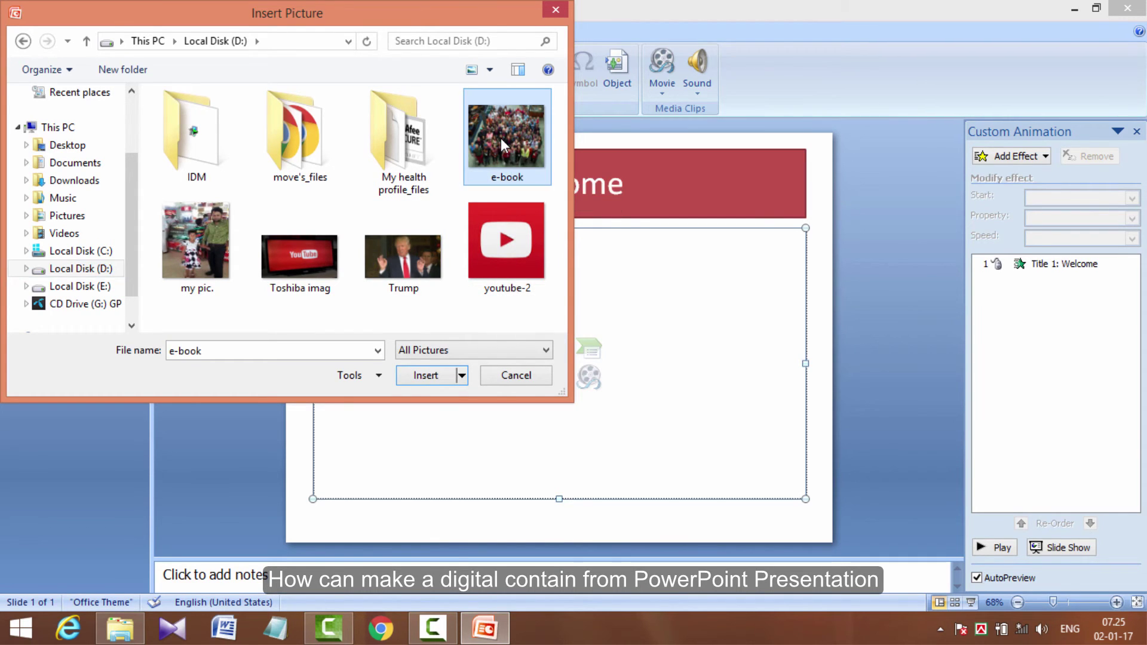
pyautogui.doubleClick(501, 138)
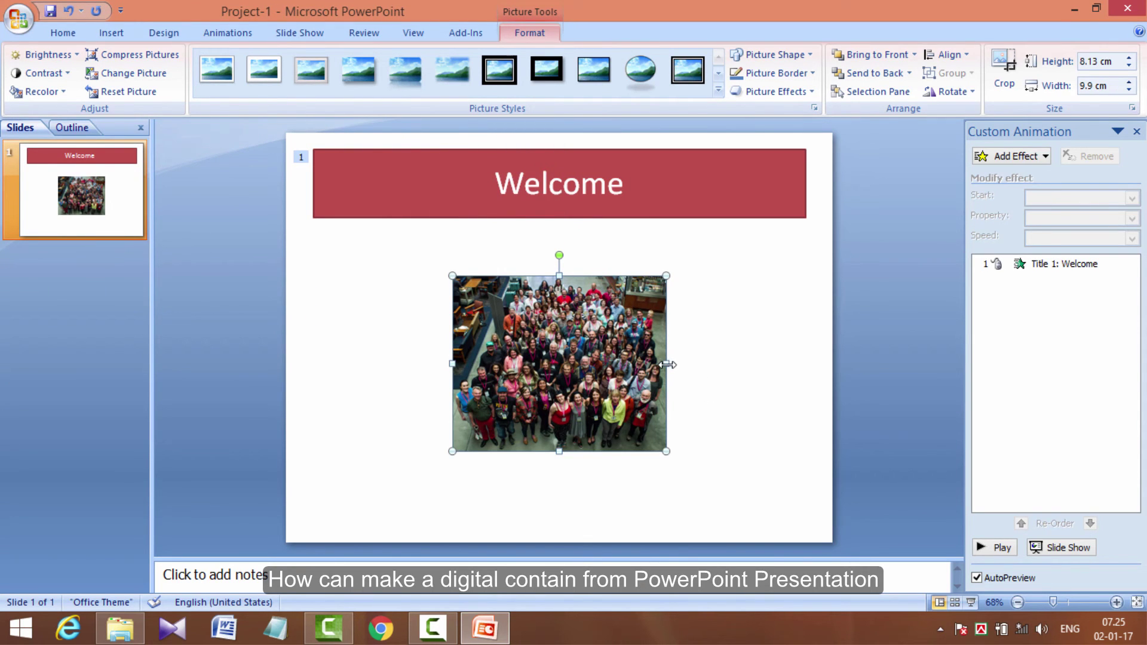
# Step: Resize the photo to 22.86 × 13.97 cm and position it just below the Welcome title
pyautogui.moveTo(667, 364); pyautogui.dragTo(807, 364)
pyautogui.moveTo(453, 364); pyautogui.dragTo(309, 345)
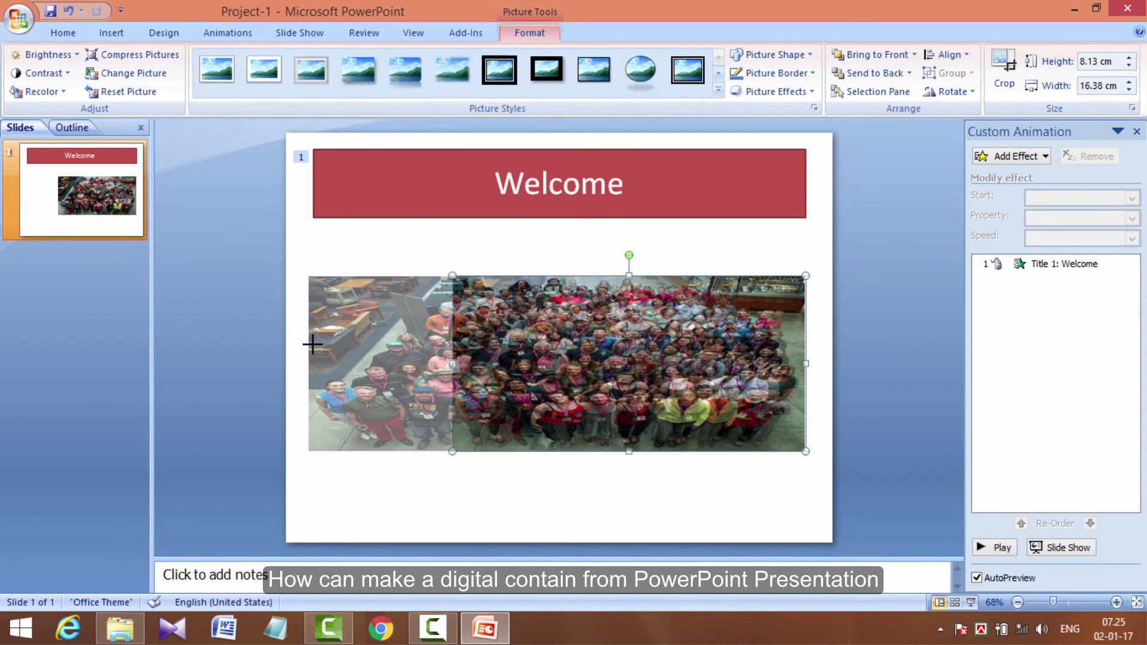
pyautogui.moveTo(312, 344); pyautogui.dragTo(317, 344)
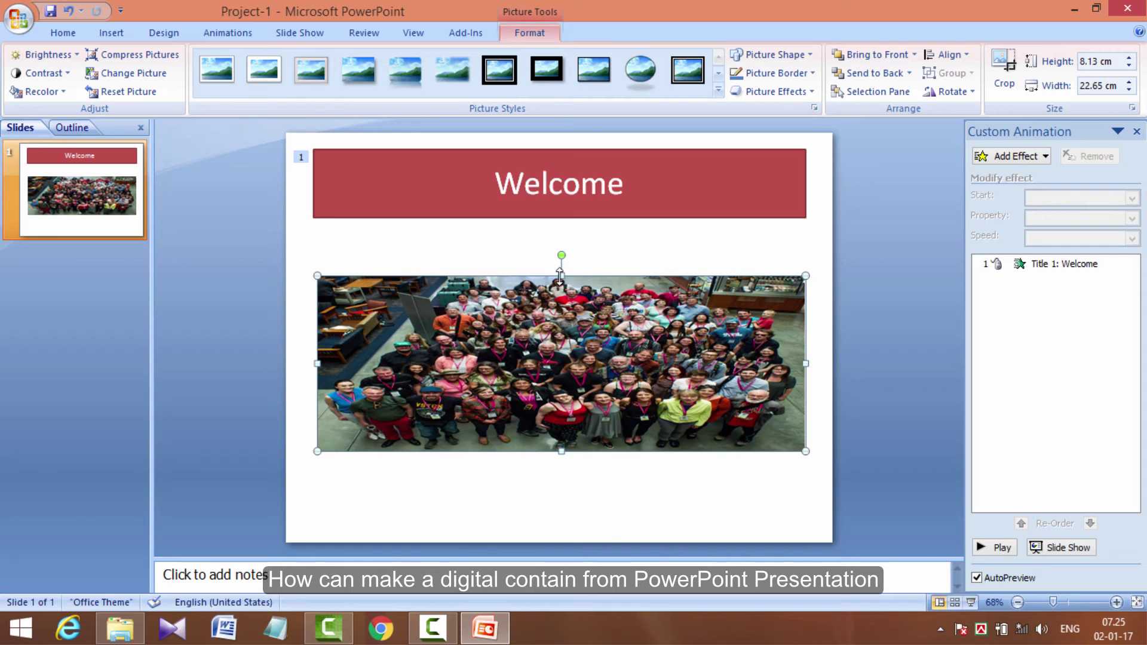
pyautogui.moveTo(560, 273); pyautogui.dragTo(563, 214)
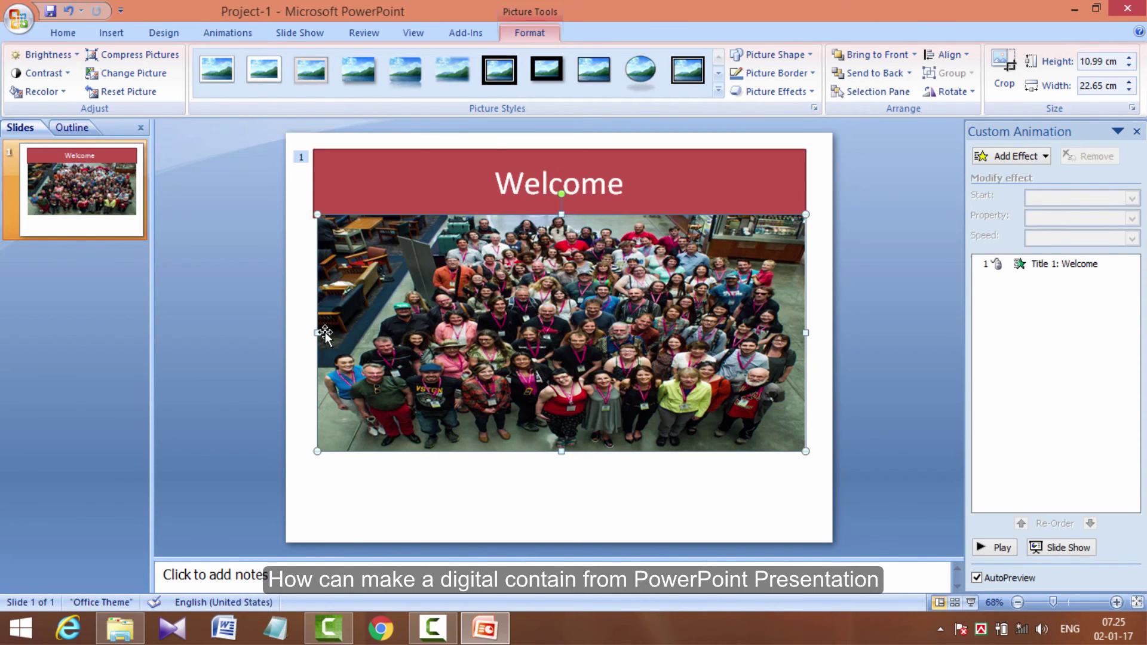
pyautogui.moveTo(317, 333); pyautogui.dragTo(313, 333)
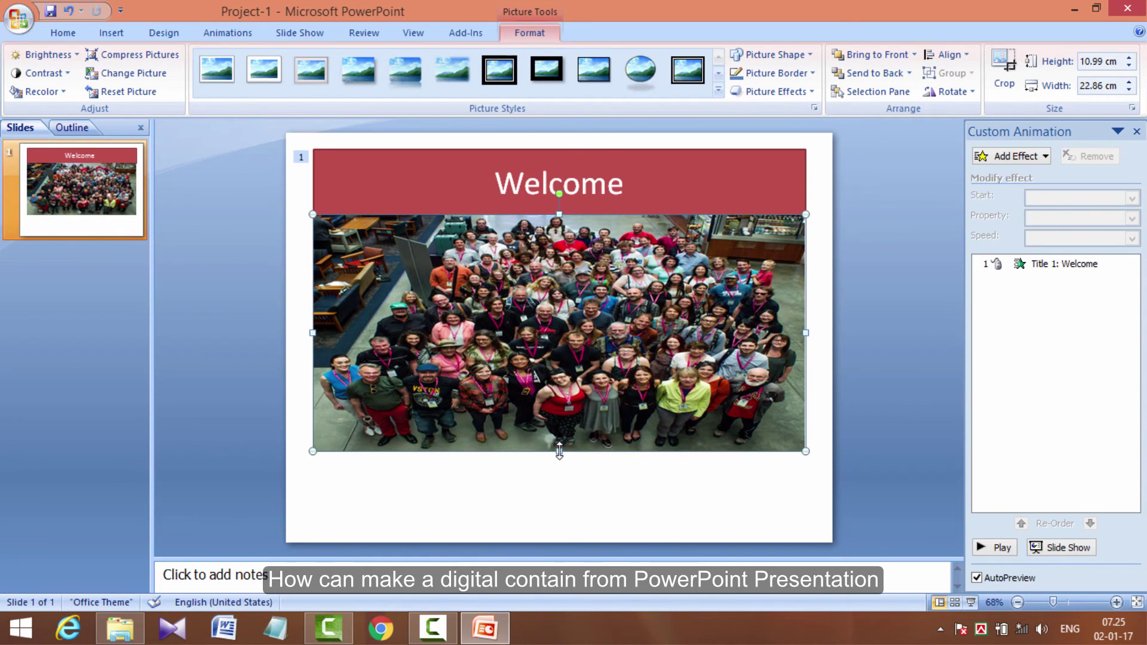
pyautogui.moveTo(559, 451); pyautogui.dragTo(559, 515)
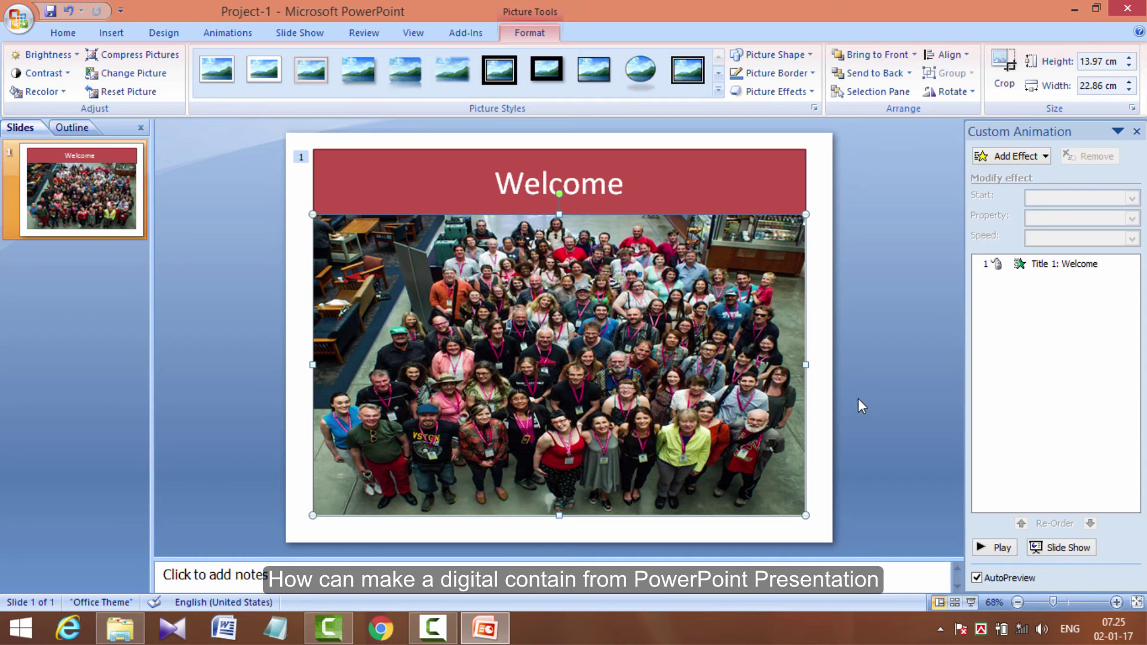
pyautogui.moveTo(576, 311); pyautogui.dragTo(545, 332)
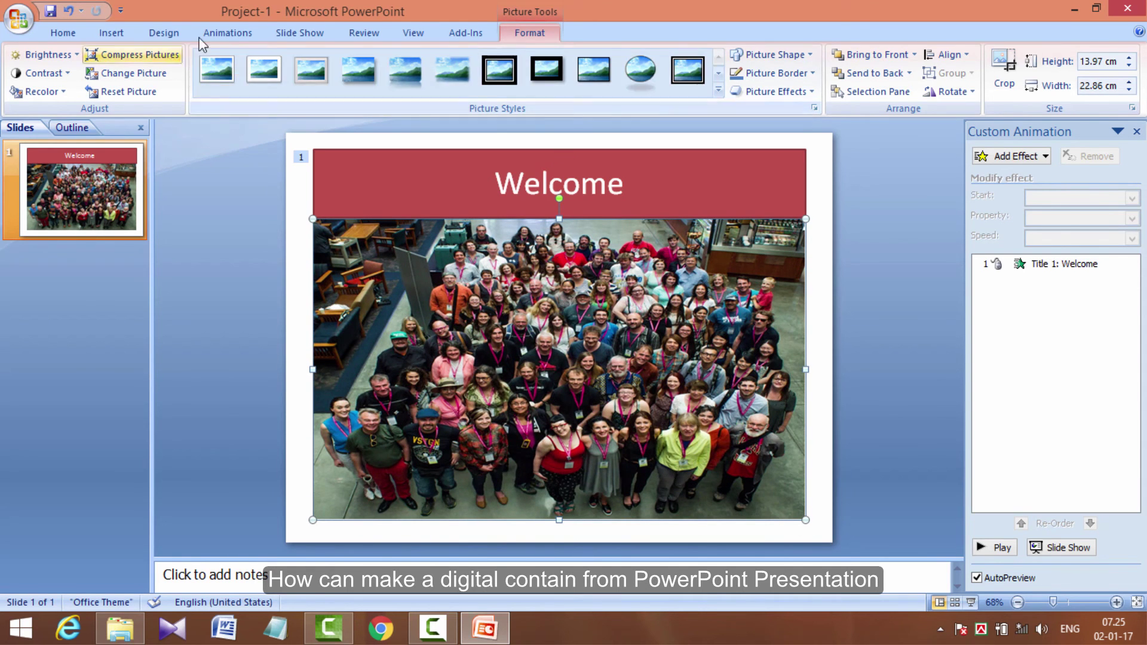
# Step: Add a Diamond entrance effect (On Click, In, Medium) to the group photo, playing after the title
pyautogui.click(226, 34)
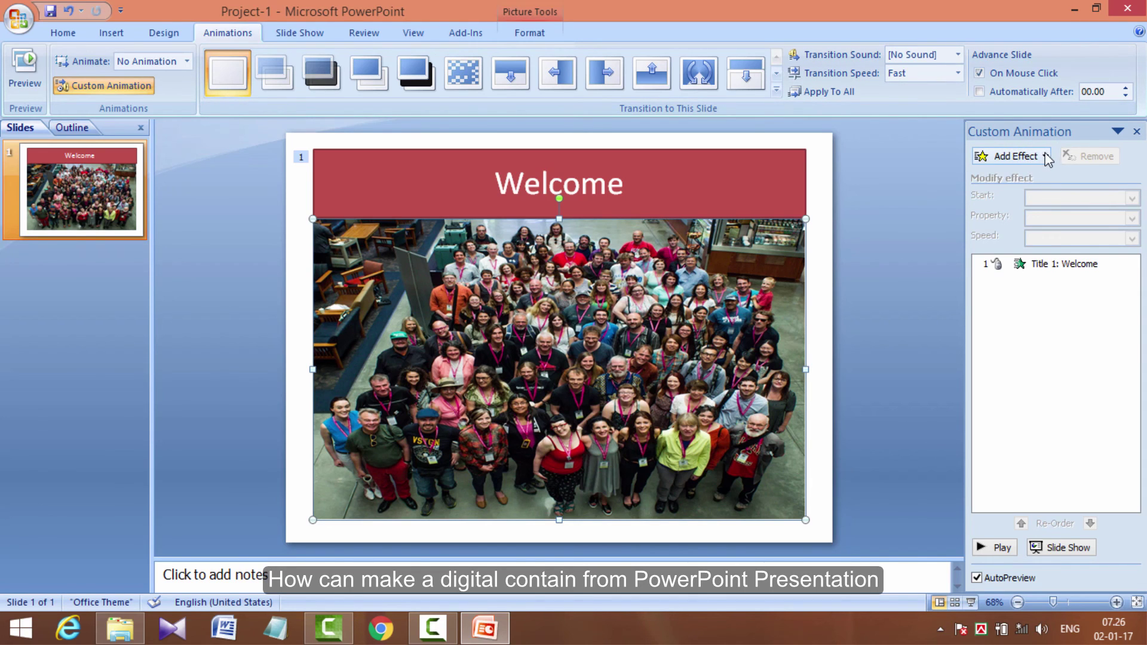
pyautogui.click(1045, 157)
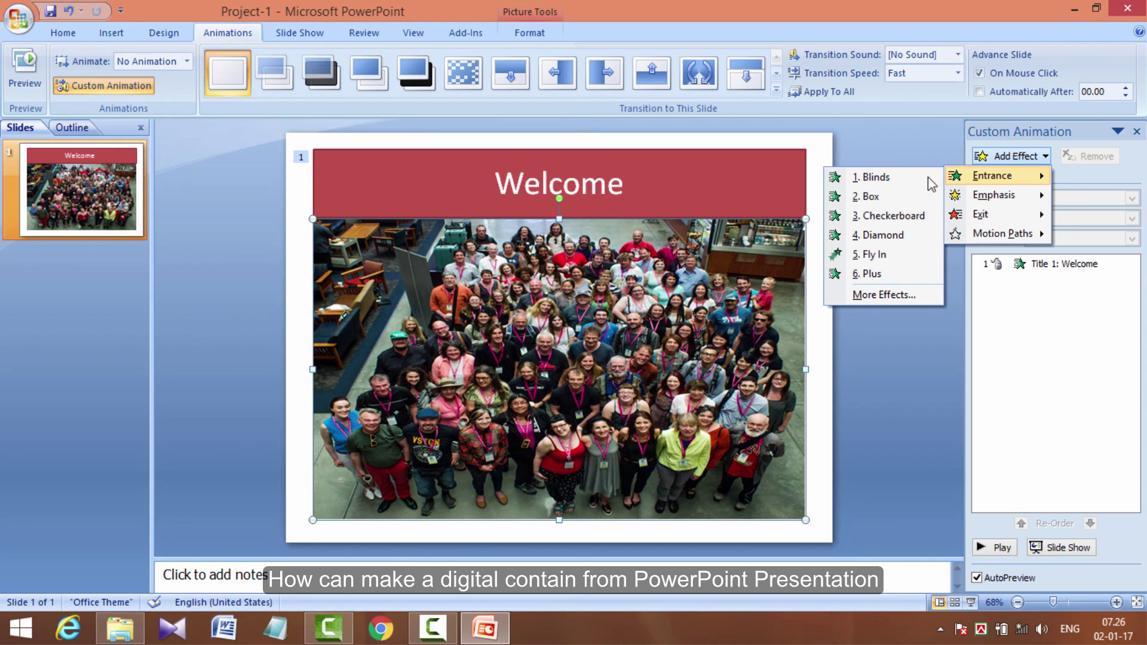
pyautogui.moveTo(993, 176)
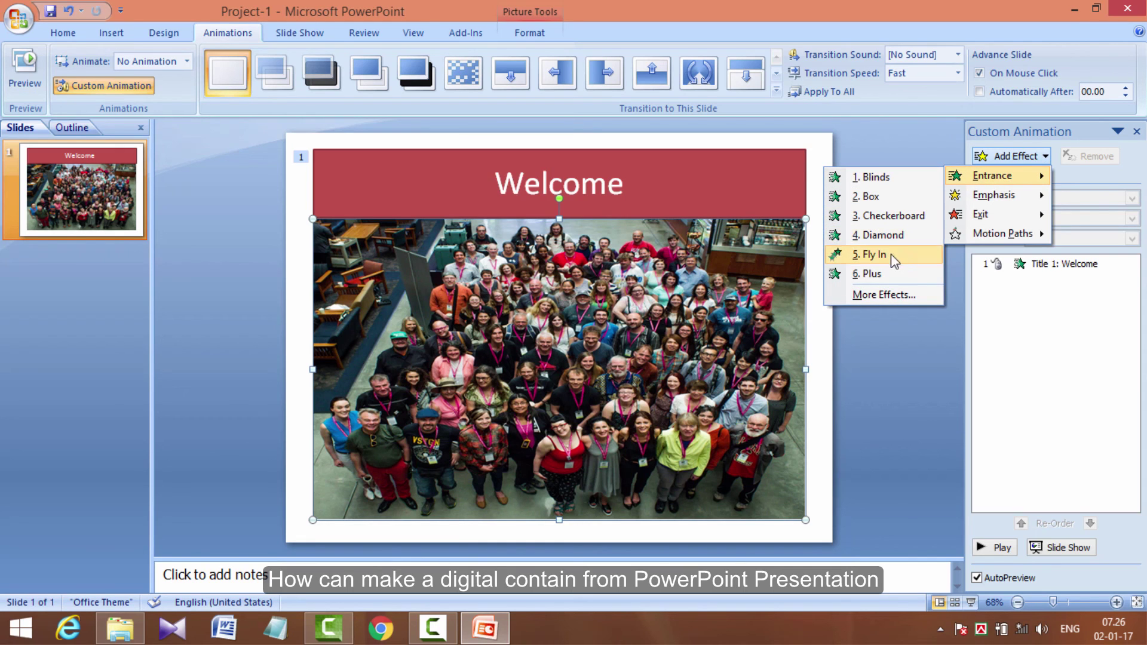
pyautogui.click(883, 235)
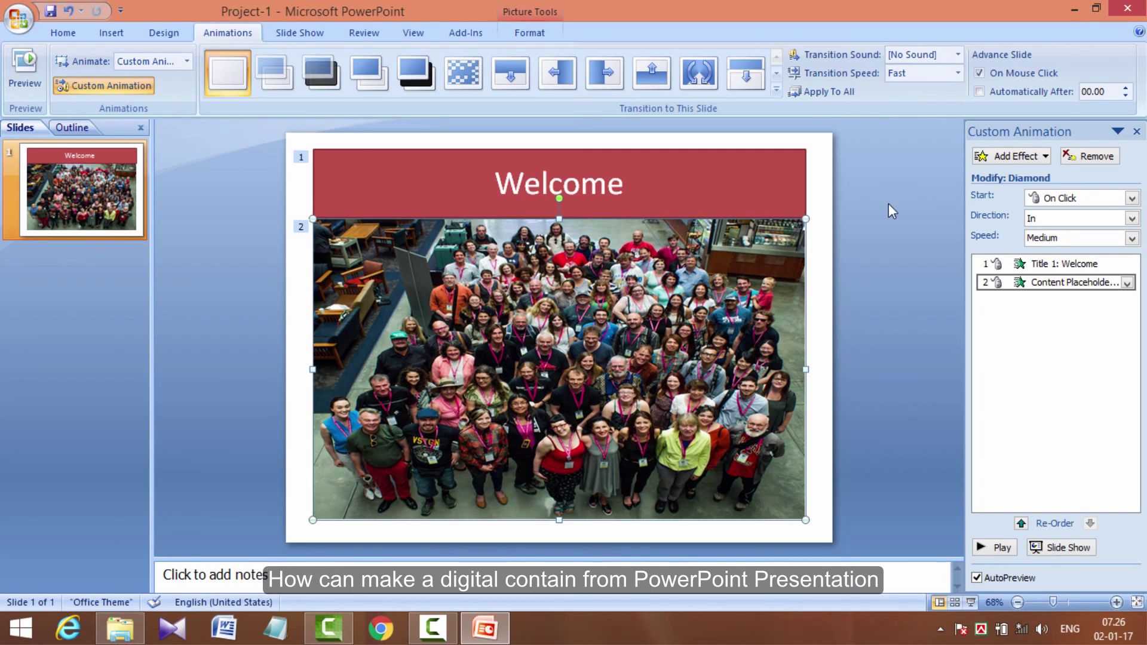
pyautogui.click(883, 206)
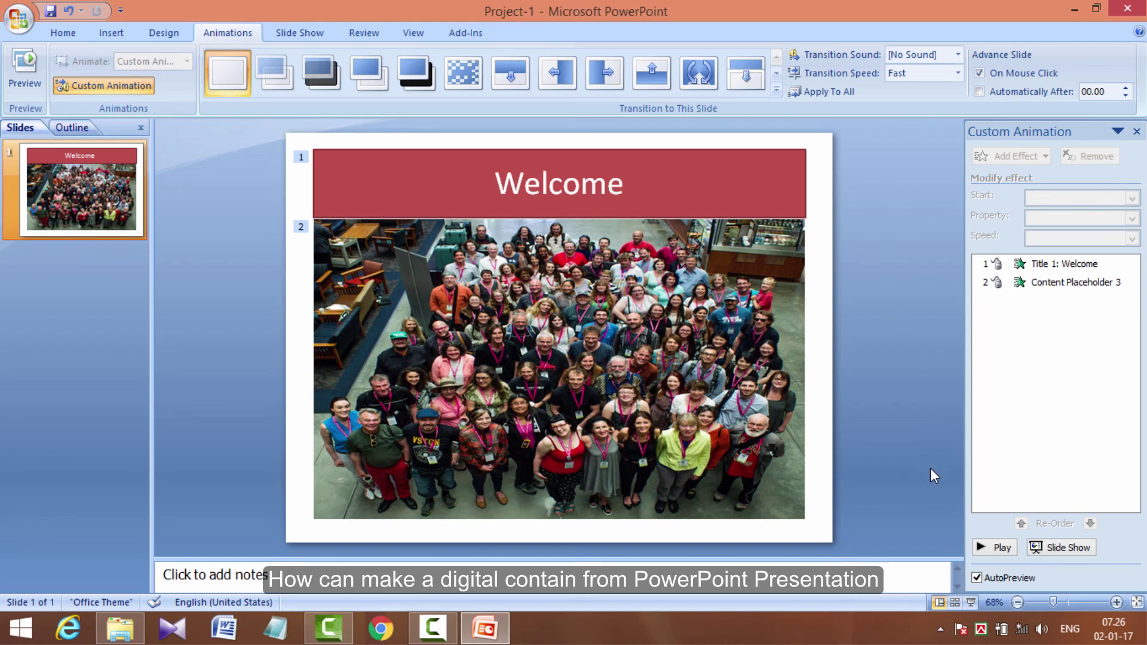
pyautogui.click(996, 548)
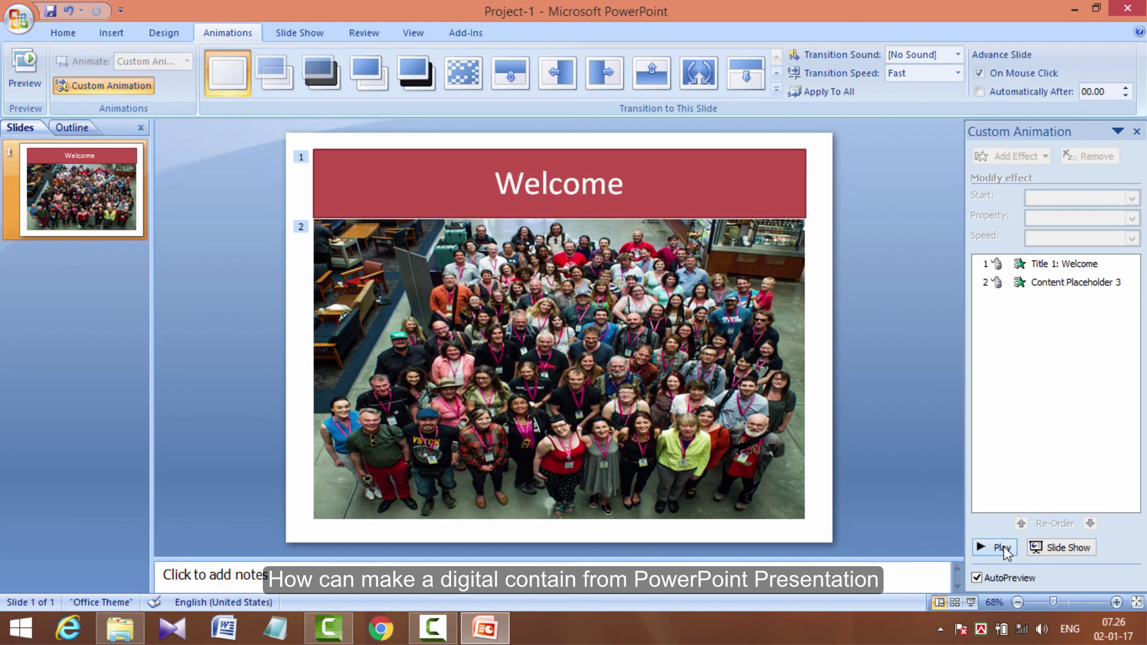